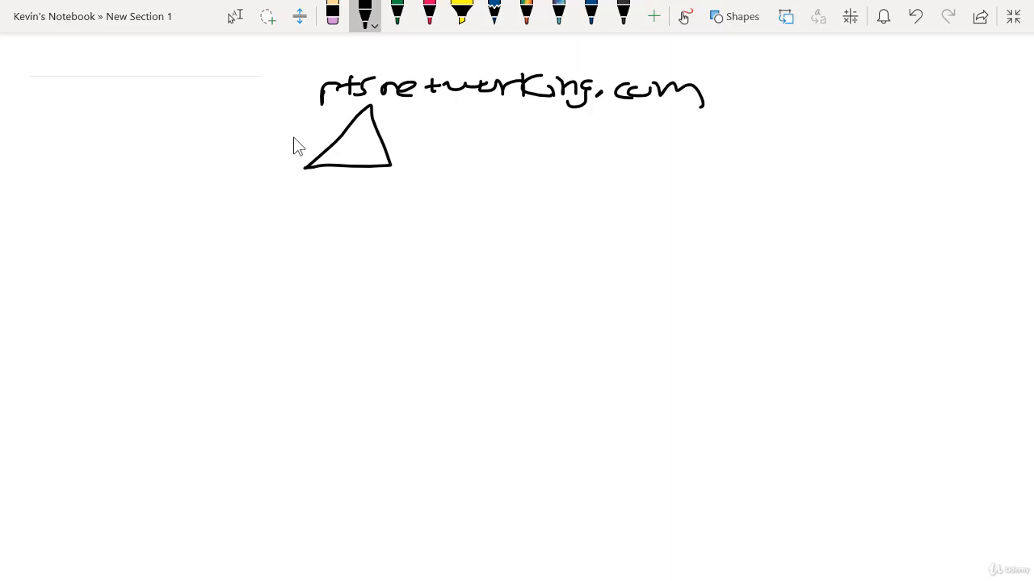
# Step: Sketch a folder branching from the domain triangle and handwrite "RTS computers" beside it in black
pyautogui.moveTo(348, 168)
pyautogui.mouseDown()
pyautogui.moveTo(376, 204)
pyautogui.moveTo(419, 186)
pyautogui.moveTo(437, 207)
pyautogui.moveTo(373, 228)
pyautogui.mouseUp()
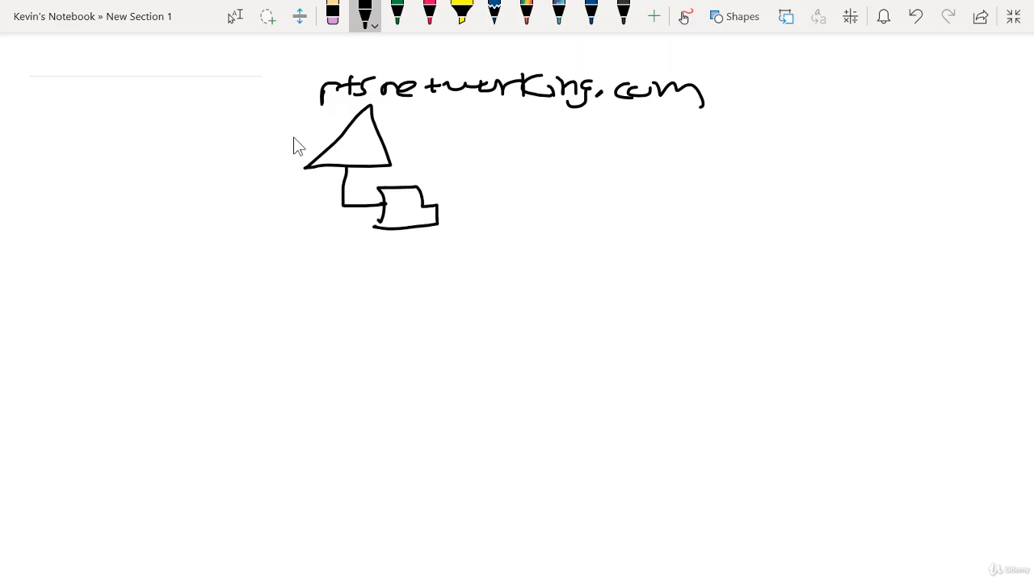
pyautogui.moveTo(433, 168)
pyautogui.mouseDown()
pyautogui.moveTo(437, 194)
pyautogui.moveTo(480, 179)
pyautogui.moveTo(558, 191)
pyautogui.moveTo(711, 184)
pyautogui.mouseUp()
pyautogui.moveTo(712, 176)
pyautogui.mouseDown()
pyautogui.moveTo(731, 173)
pyautogui.moveTo(715, 194)
pyautogui.mouseUp()
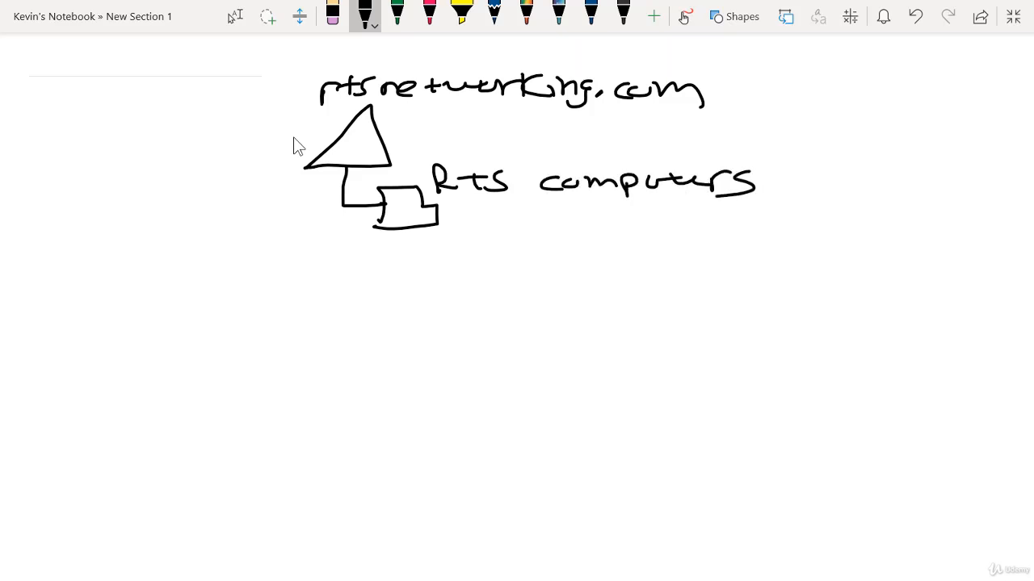
# Step: Extend the trunk line down to a second folder and handwrite "RTS users" beside it
pyautogui.moveTo(344, 207)
pyautogui.mouseDown()
pyautogui.moveTo(343, 277)
pyautogui.moveTo(399, 328)
pyautogui.moveTo(413, 327)
pyautogui.mouseUp()
pyautogui.moveTo(410, 339)
pyautogui.mouseDown()
pyautogui.moveTo(411, 315)
pyautogui.moveTo(437, 331)
pyautogui.moveTo(400, 342)
pyautogui.mouseUp()
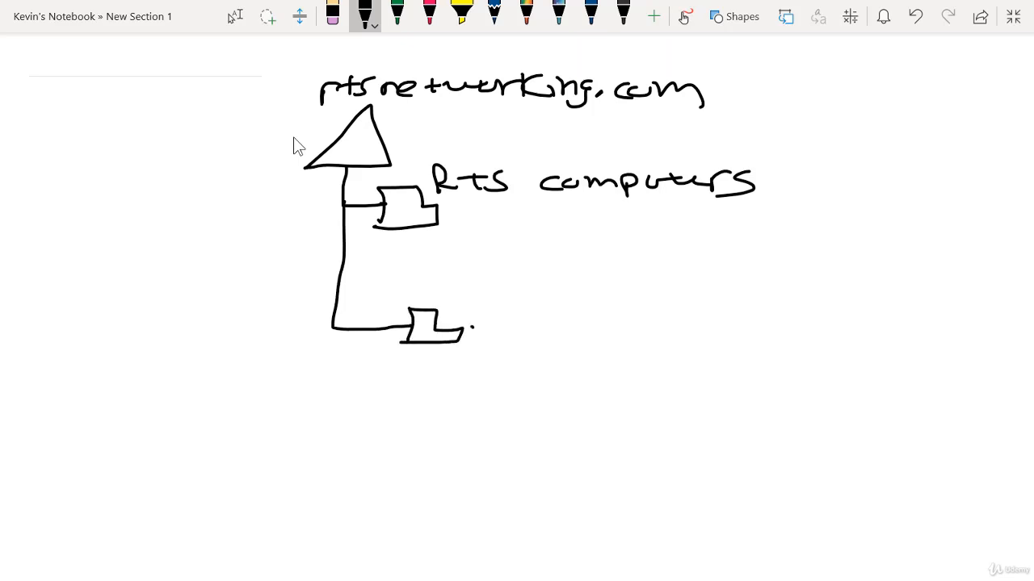
pyautogui.moveTo(470, 332); pyautogui.dragTo(525, 312)
pyautogui.moveTo(507, 315); pyautogui.dragTo(505, 332)
pyautogui.moveTo(536, 311); pyautogui.dragTo(520, 333)
pyautogui.moveTo(577, 313); pyautogui.dragTo(604, 315)
pyautogui.moveTo(622, 311)
pyautogui.mouseDown()
pyautogui.moveTo(612, 331)
pyautogui.moveTo(651, 331)
pyautogui.moveTo(683, 313)
pyautogui.moveTo(690, 321)
pyautogui.moveTo(668, 334)
pyautogui.mouseUp()
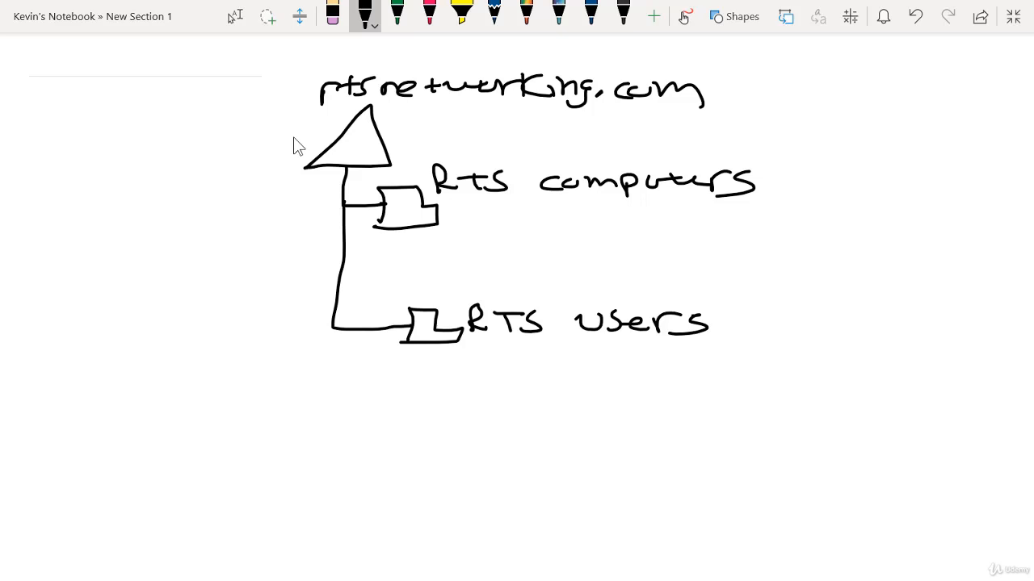
# Step: Sketch a subfolder branching from RTS users and label it "sales"
pyautogui.moveTo(435, 344)
pyautogui.mouseDown()
pyautogui.moveTo(458, 378)
pyautogui.moveTo(495, 352)
pyautogui.moveTo(515, 373)
pyautogui.moveTo(454, 385)
pyautogui.moveTo(453, 355)
pyautogui.mouseUp()
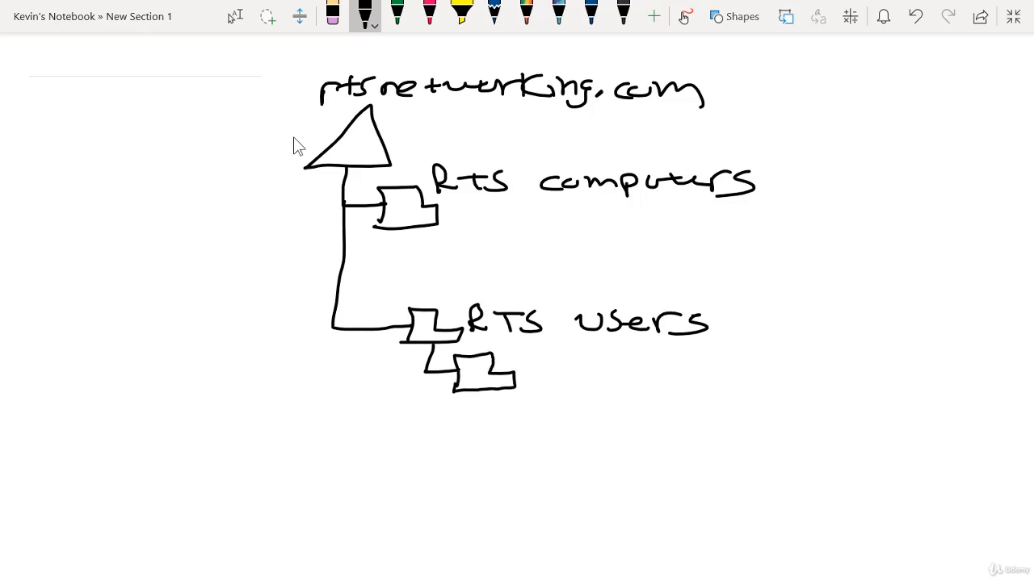
pyautogui.moveTo(533, 383)
pyautogui.mouseDown()
pyautogui.moveTo(517, 399)
pyautogui.moveTo(556, 399)
pyautogui.mouseUp()
pyautogui.moveTo(564, 394); pyautogui.dragTo(589, 401)
# Step: Add a second subfolder under RTS users, below sales, and label it "marketing"
pyautogui.moveTo(427, 346)
pyautogui.mouseDown()
pyautogui.moveTo(418, 423)
pyautogui.moveTo(490, 431)
pyautogui.moveTo(459, 452)
pyautogui.mouseUp()
pyautogui.moveTo(490, 415); pyautogui.dragTo(452, 440)
pyautogui.moveTo(519, 446)
pyautogui.mouseDown()
pyautogui.moveTo(526, 459)
pyautogui.moveTo(600, 461)
pyautogui.mouseUp()
pyautogui.moveTo(604, 443); pyautogui.dragTo(601, 460)
pyautogui.moveTo(613, 454); pyautogui.dragTo(630, 457)
pyautogui.moveTo(635, 449)
pyautogui.mouseDown()
pyautogui.moveTo(661, 449)
pyautogui.moveTo(651, 459)
pyautogui.mouseUp()
pyautogui.moveTo(664, 449)
pyautogui.mouseDown()
pyautogui.moveTo(666, 462)
pyautogui.moveTo(688, 449)
pyautogui.moveTo(656, 478)
pyautogui.mouseUp()
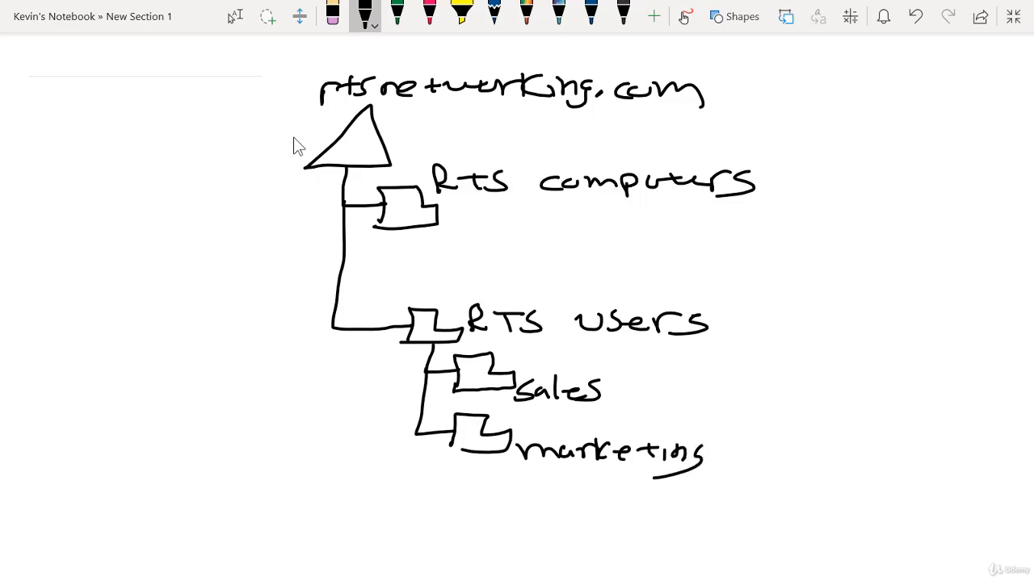
# Step: Add a third subfolder under RTS users, below marketing, and label it "HR"
pyautogui.moveTo(415, 424)
pyautogui.mouseDown()
pyautogui.moveTo(406, 489)
pyautogui.moveTo(517, 496)
pyautogui.mouseUp()
pyautogui.moveTo(515, 506); pyautogui.dragTo(468, 509)
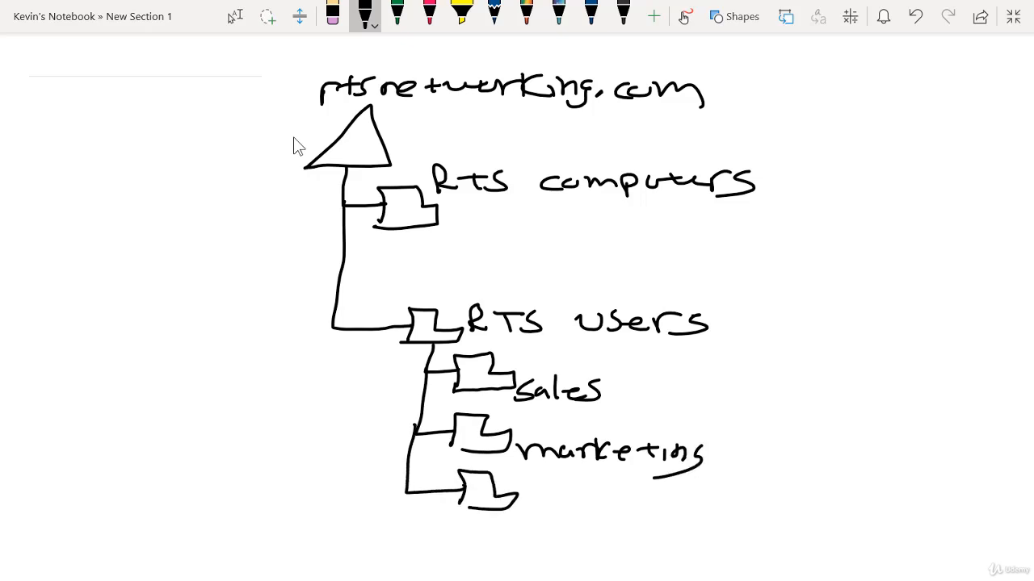
pyautogui.moveTo(541, 490); pyautogui.dragTo(541, 510)
pyautogui.moveTo(541, 500)
pyautogui.mouseDown()
pyautogui.moveTo(565, 499)
pyautogui.moveTo(565, 512)
pyautogui.moveTo(590, 499)
pyautogui.mouseUp()
pyautogui.moveTo(585, 499); pyautogui.dragTo(604, 509)
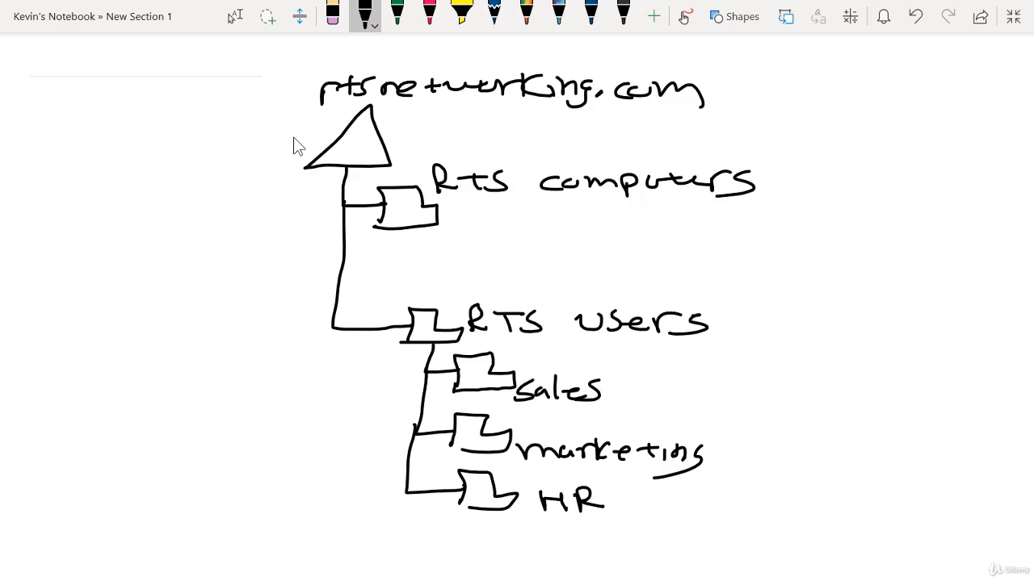
# Step: Write "gpo" in pink with an arrow to the RTS users folder, and trace its inheritance down to sales, marketing and HR
pyautogui.click(429, 14)
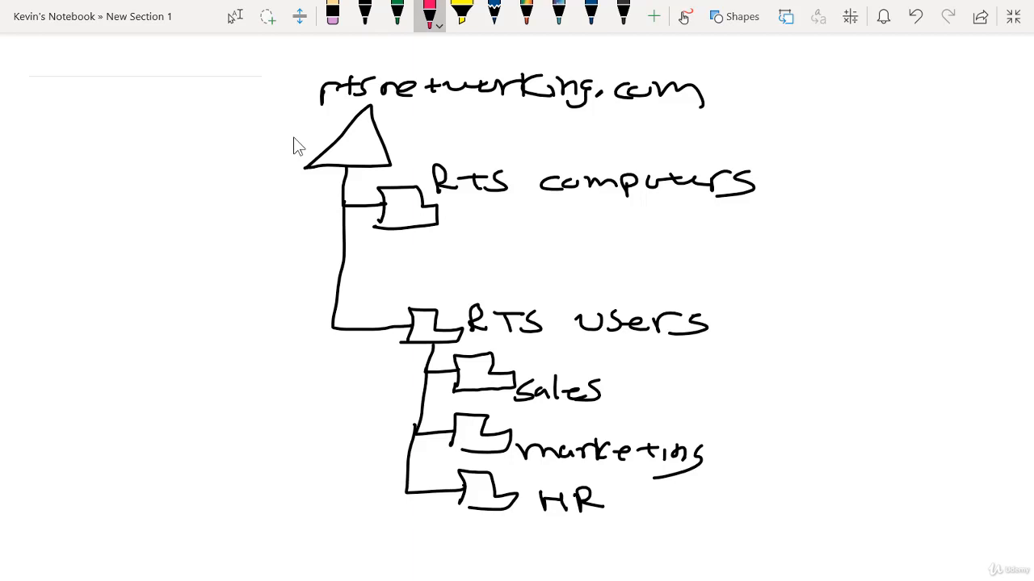
pyautogui.moveTo(580, 267)
pyautogui.mouseDown()
pyautogui.moveTo(559, 288)
pyautogui.moveTo(556, 279)
pyautogui.mouseUp()
pyautogui.moveTo(587, 270)
pyautogui.mouseDown()
pyautogui.moveTo(604, 270)
pyautogui.moveTo(588, 280)
pyautogui.mouseUp()
pyautogui.moveTo(613, 266); pyautogui.dragTo(611, 267)
pyautogui.moveTo(545, 269)
pyautogui.mouseDown()
pyautogui.moveTo(445, 278)
pyautogui.moveTo(435, 306)
pyautogui.moveTo(461, 282)
pyautogui.mouseUp()
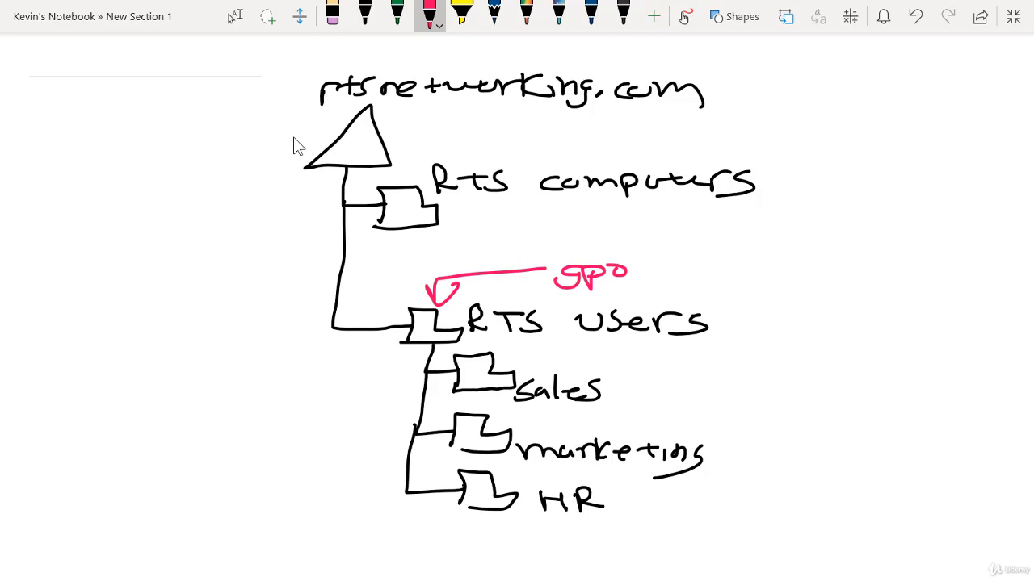
pyautogui.moveTo(433, 333)
pyautogui.mouseDown()
pyautogui.moveTo(428, 361)
pyautogui.moveTo(452, 365)
pyautogui.moveTo(416, 400)
pyautogui.moveTo(449, 416)
pyautogui.moveTo(408, 441)
pyautogui.moveTo(440, 483)
pyautogui.moveTo(454, 485)
pyautogui.mouseUp()
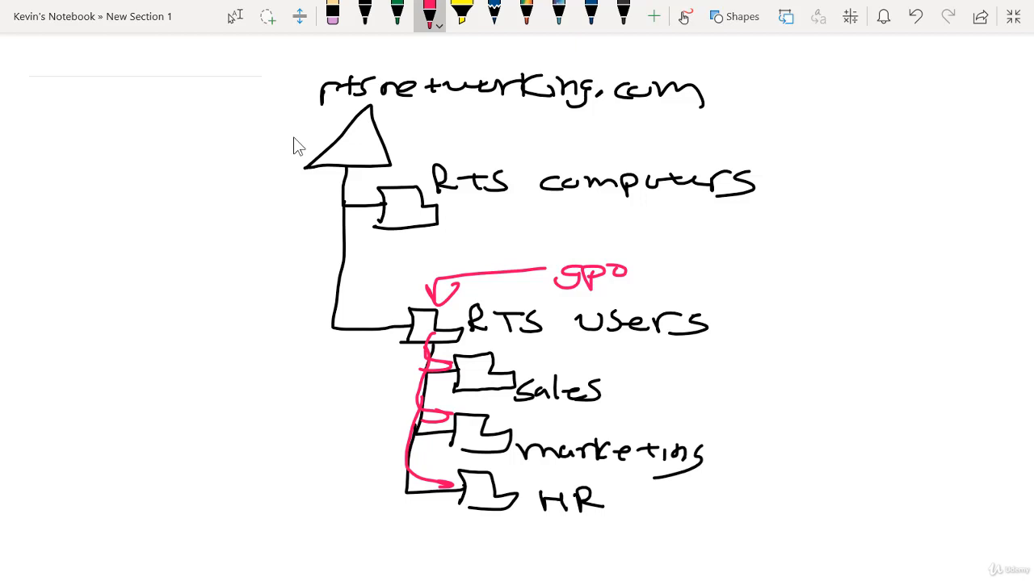
# Step: Sketch three standalone pink folders beside the RTS users branch, with a separate arrow pointing at each one
pyautogui.moveTo(321, 376)
pyautogui.mouseDown()
pyautogui.moveTo(340, 348)
pyautogui.moveTo(320, 378)
pyautogui.mouseUp()
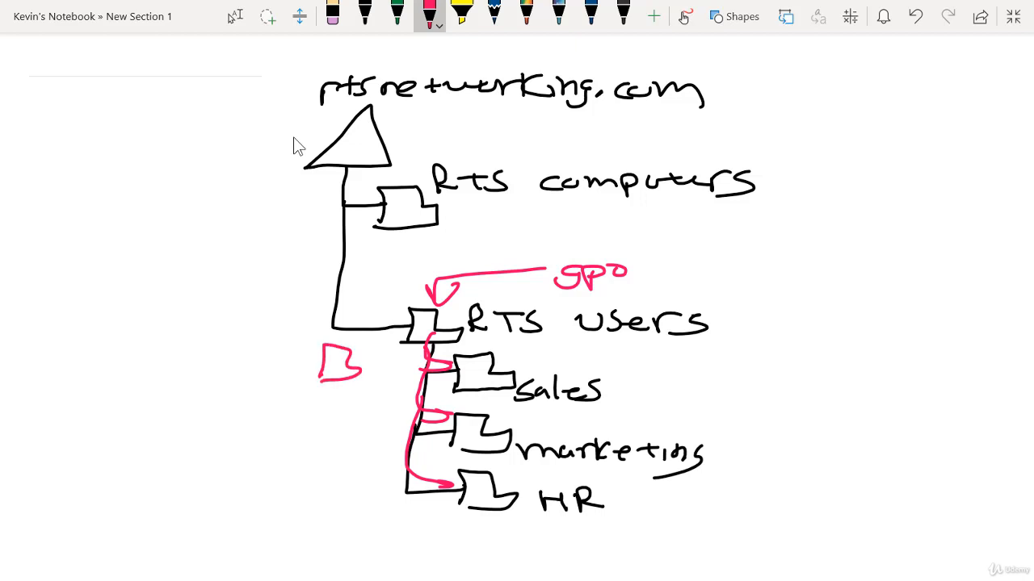
pyautogui.moveTo(311, 428)
pyautogui.mouseDown()
pyautogui.moveTo(327, 402)
pyautogui.moveTo(308, 476)
pyautogui.moveTo(346, 475)
pyautogui.moveTo(308, 477)
pyautogui.mouseUp()
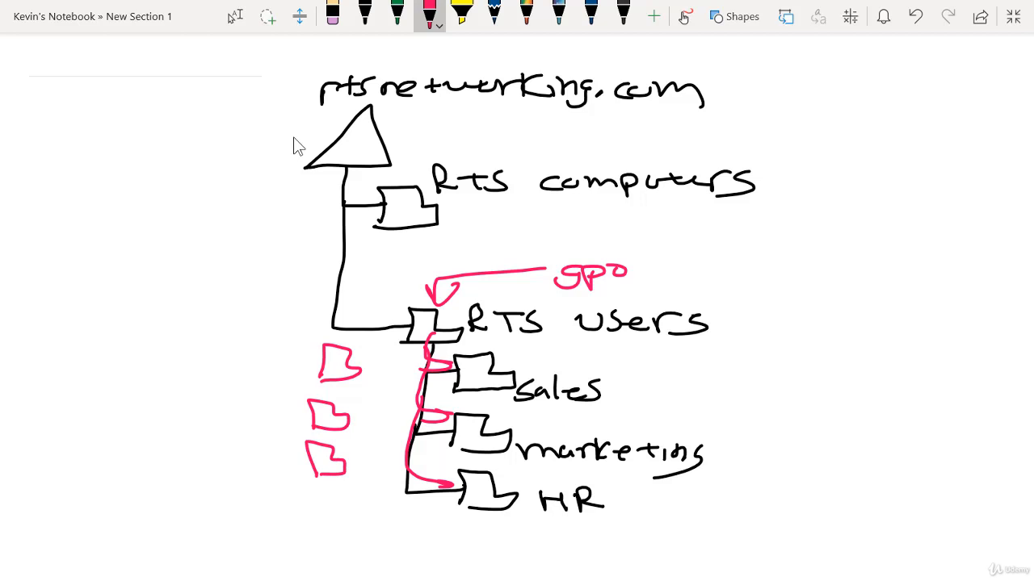
pyautogui.moveTo(265, 361); pyautogui.dragTo(307, 362)
pyautogui.moveTo(307, 362); pyautogui.dragTo(281, 375)
pyautogui.moveTo(259, 416); pyautogui.dragTo(287, 414)
pyautogui.moveTo(275, 408); pyautogui.dragTo(289, 413)
pyautogui.moveTo(290, 414); pyautogui.dragTo(275, 424)
pyautogui.moveTo(261, 459); pyautogui.dragTo(286, 459)
pyautogui.moveTo(286, 459); pyautogui.dragTo(265, 467)
pyautogui.moveTo(258, 467); pyautogui.dragTo(274, 469)
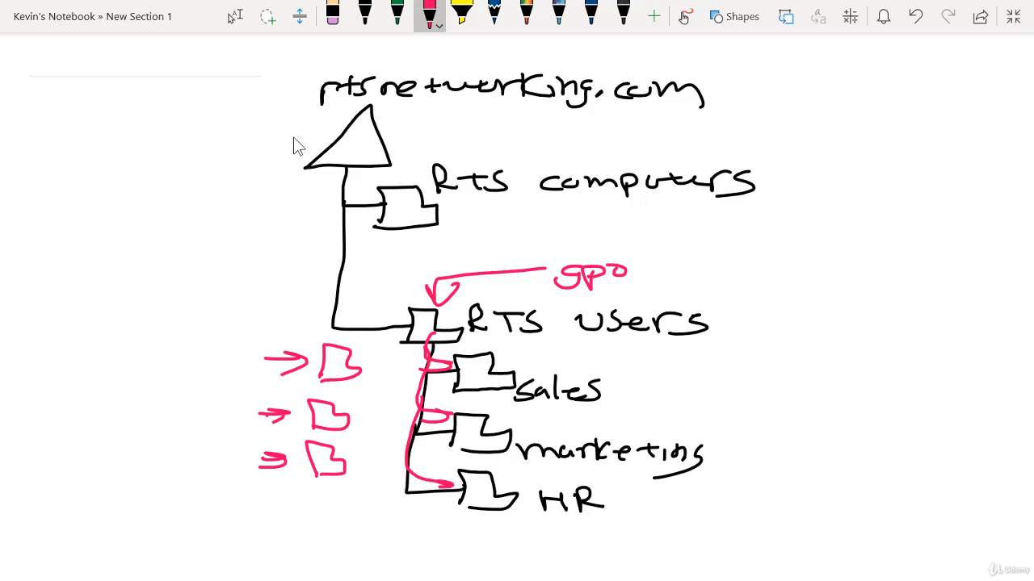
# Step: Write "Data" in green in the blank area beside the domain triangle and sketch a folder beneath it
pyautogui.click(397, 12)
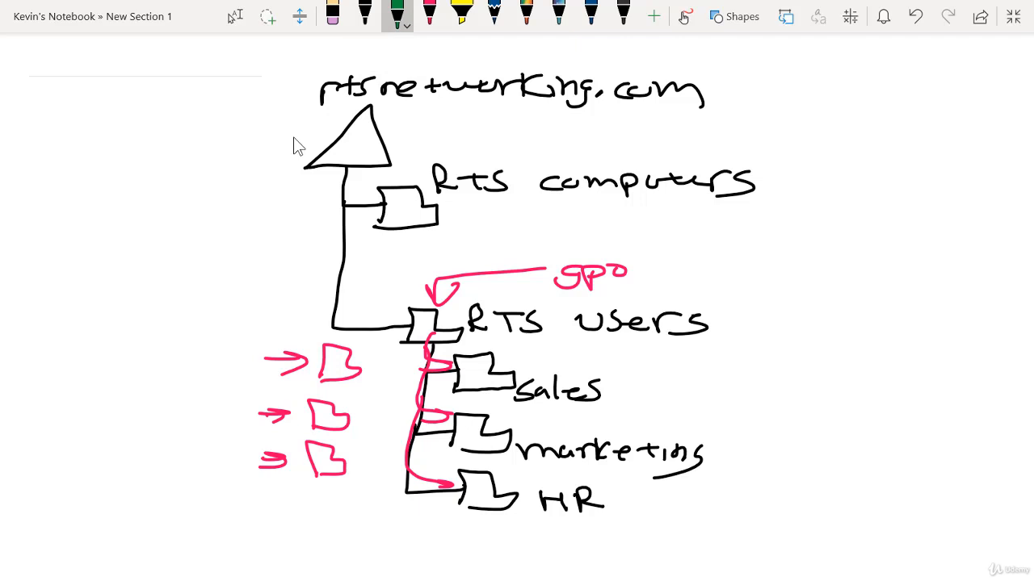
pyautogui.moveTo(35, 125)
pyautogui.mouseDown()
pyautogui.moveTo(34, 144)
pyautogui.moveTo(115, 131)
pyautogui.moveTo(103, 141)
pyautogui.mouseUp()
pyautogui.moveTo(120, 128); pyautogui.dragTo(123, 144)
pyautogui.moveTo(42, 193)
pyautogui.mouseDown()
pyautogui.moveTo(41, 181)
pyautogui.moveTo(78, 176)
pyautogui.moveTo(101, 192)
pyautogui.moveTo(39, 194)
pyautogui.mouseUp()
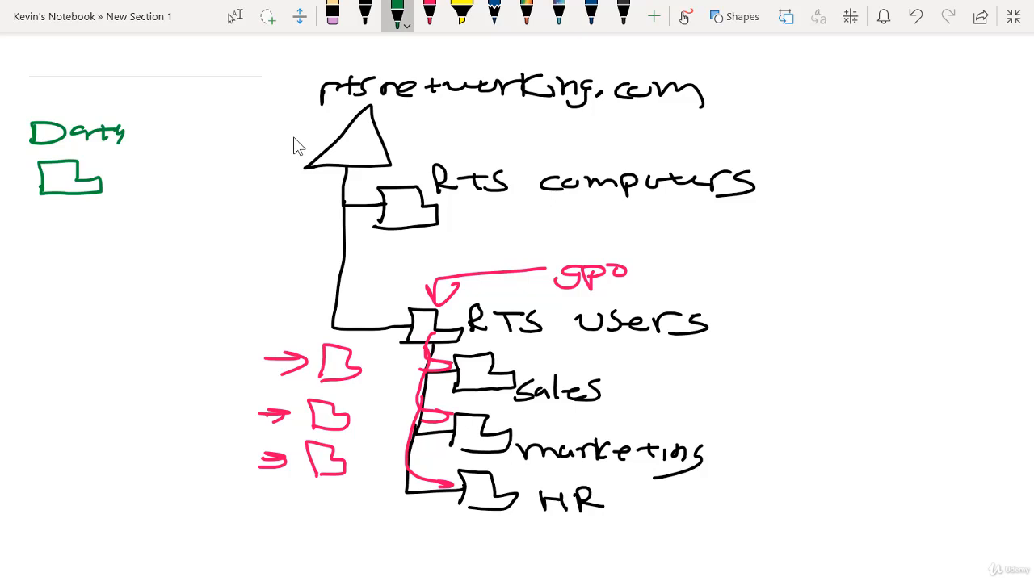
# Step: Write "Finance" in green above the word Data
pyautogui.moveTo(37, 99); pyautogui.dragTo(30, 111)
pyautogui.moveTo(29, 98)
pyautogui.mouseDown()
pyautogui.moveTo(61, 92)
pyautogui.moveTo(63, 103)
pyautogui.mouseUp()
pyautogui.moveTo(66, 105); pyautogui.dragTo(86, 113)
pyautogui.moveTo(88, 105); pyautogui.dragTo(123, 115)
pyautogui.moveTo(134, 107)
pyautogui.mouseDown()
pyautogui.moveTo(134, 118)
pyautogui.moveTo(150, 118)
pyautogui.mouseUp()
pyautogui.moveTo(166, 106); pyautogui.dragTo(161, 118)
pyautogui.moveTo(175, 112); pyautogui.dragTo(208, 118)
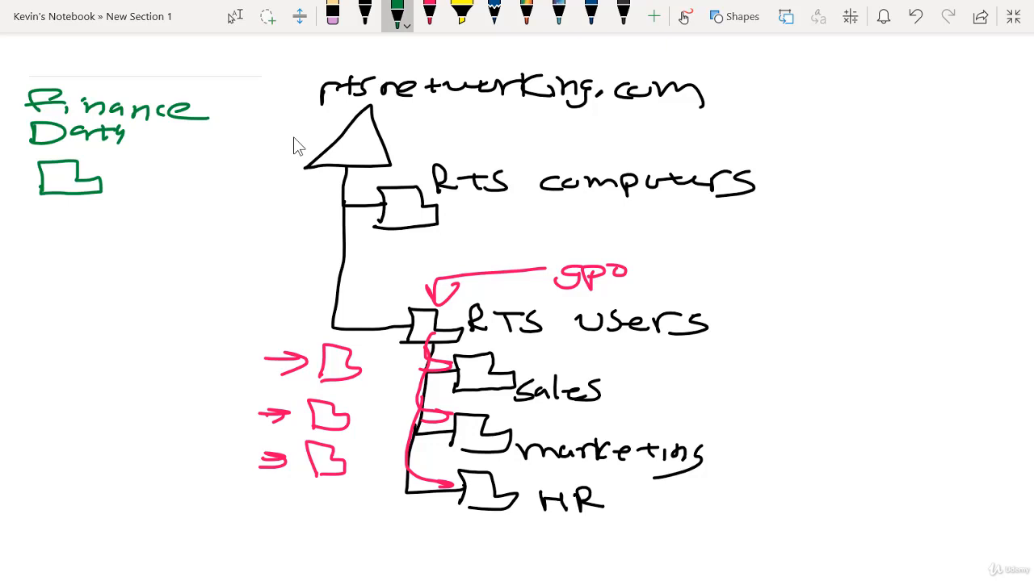
# Step: Draw subfolders labelled "Jan" and "Feb" under the Finance Data folder, and mark the parent folder with "permissions"
pyautogui.moveTo(78, 195)
pyautogui.mouseDown()
pyautogui.moveTo(95, 232)
pyautogui.moveTo(120, 235)
pyautogui.moveTo(93, 235)
pyautogui.mouseUp()
pyautogui.moveTo(139, 224); pyautogui.dragTo(129, 243)
pyautogui.moveTo(162, 234)
pyautogui.mouseDown()
pyautogui.moveTo(163, 245)
pyautogui.moveTo(196, 250)
pyautogui.mouseUp()
pyautogui.moveTo(68, 213)
pyautogui.mouseDown()
pyautogui.moveTo(68, 271)
pyautogui.moveTo(94, 265)
pyautogui.mouseUp()
pyautogui.moveTo(91, 252)
pyautogui.mouseDown()
pyautogui.moveTo(110, 281)
pyautogui.moveTo(130, 284)
pyautogui.moveTo(99, 271)
pyautogui.mouseUp()
pyautogui.moveTo(147, 269); pyautogui.dragTo(189, 283)
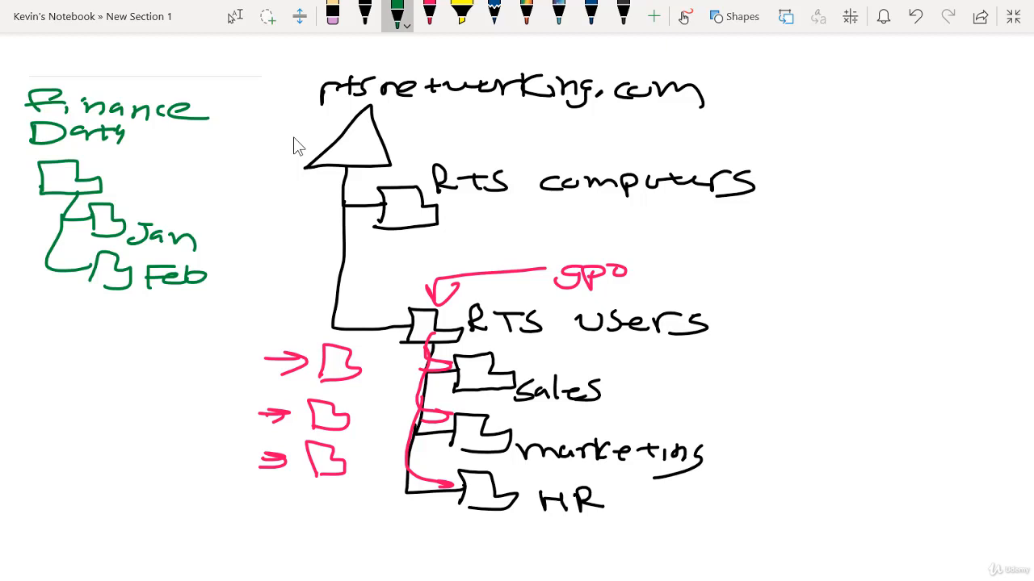
pyautogui.moveTo(89, 165); pyautogui.dragTo(265, 152)
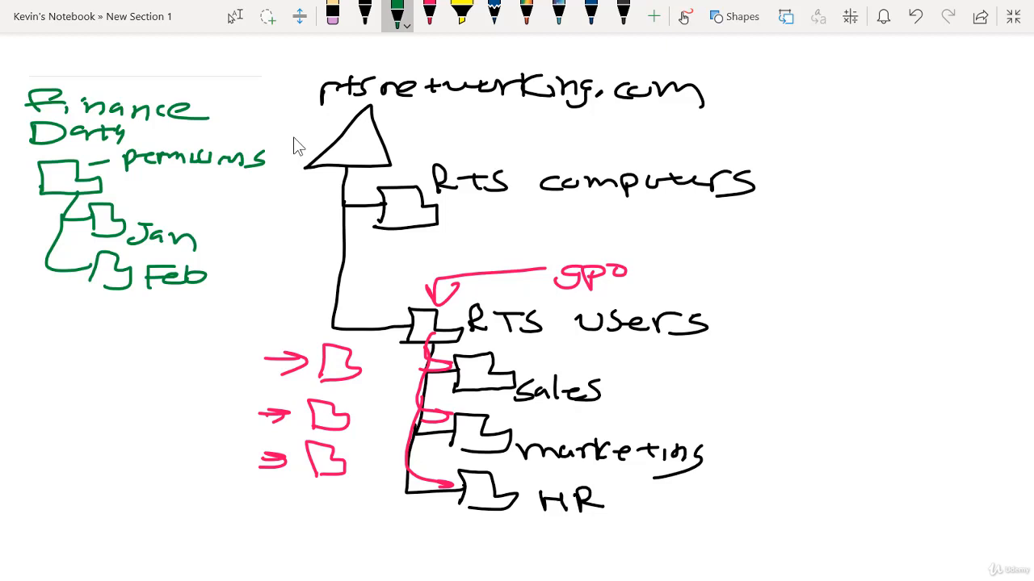
# Step: Underline "gpo" in green and list "workstations" and "laptops" beside the RTS computers branch
pyautogui.moveTo(556, 291); pyautogui.dragTo(635, 284)
pyautogui.moveTo(776, 125)
pyautogui.mouseDown()
pyautogui.moveTo(798, 118)
pyautogui.moveTo(793, 140)
pyautogui.moveTo(929, 129)
pyautogui.moveTo(982, 142)
pyautogui.mouseUp()
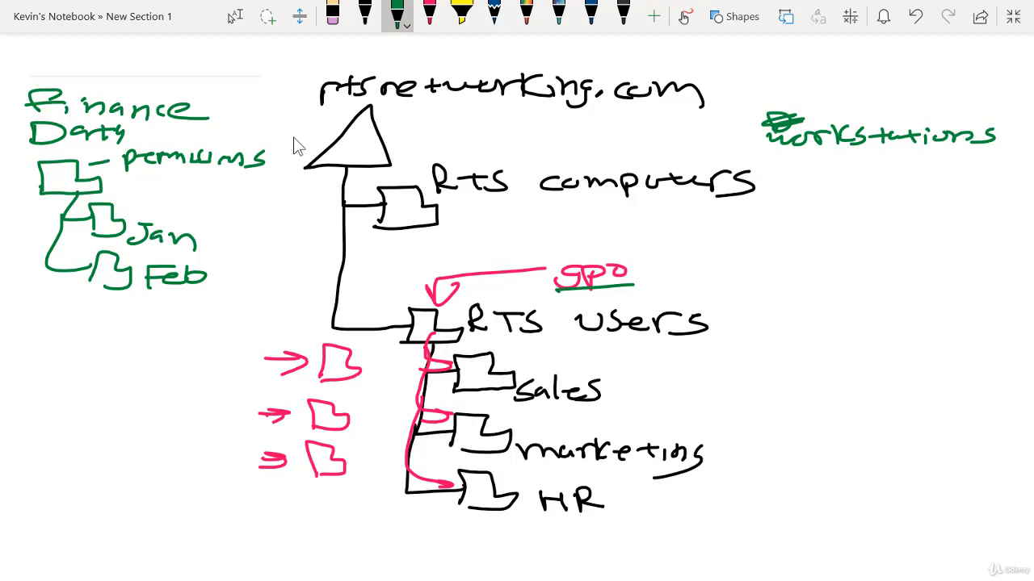
pyautogui.moveTo(769, 158)
pyautogui.mouseDown()
pyautogui.moveTo(781, 173)
pyautogui.moveTo(817, 175)
pyautogui.moveTo(898, 162)
pyautogui.moveTo(887, 174)
pyautogui.mouseUp()
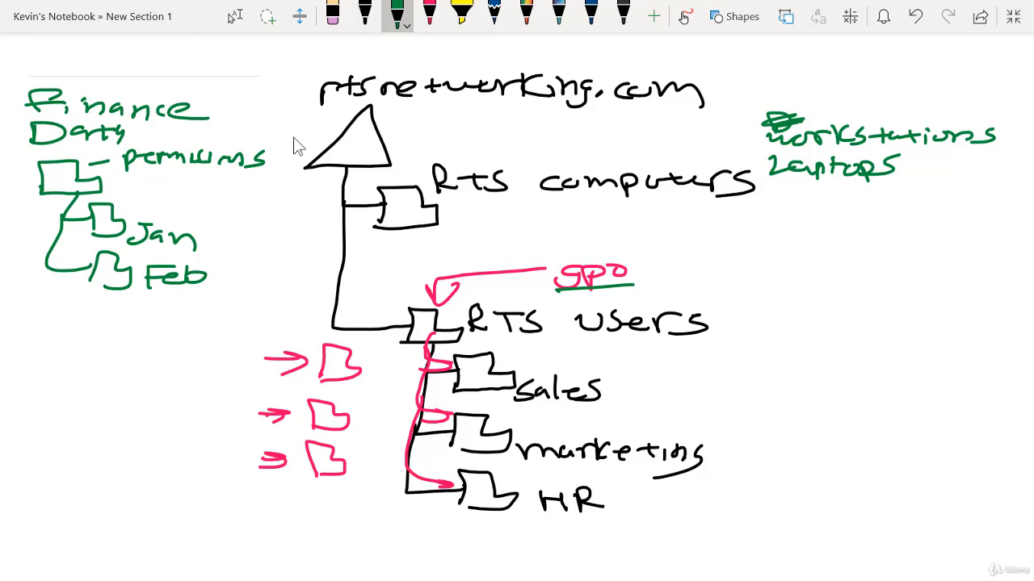
# Step: Draw two green subfolders under RTS computers and label them "workstations" and "laptops"
pyautogui.moveTo(418, 224)
pyautogui.mouseDown()
pyautogui.moveTo(416, 235)
pyautogui.moveTo(459, 226)
pyautogui.moveTo(468, 246)
pyautogui.mouseUp()
pyautogui.moveTo(459, 226)
pyautogui.mouseDown()
pyautogui.moveTo(459, 241)
pyautogui.moveTo(644, 221)
pyautogui.moveTo(687, 229)
pyautogui.moveTo(679, 242)
pyautogui.mouseUp()
pyautogui.moveTo(413, 236)
pyautogui.mouseDown()
pyautogui.moveTo(436, 267)
pyautogui.moveTo(465, 260)
pyautogui.moveTo(436, 268)
pyautogui.moveTo(585, 257)
pyautogui.mouseUp()
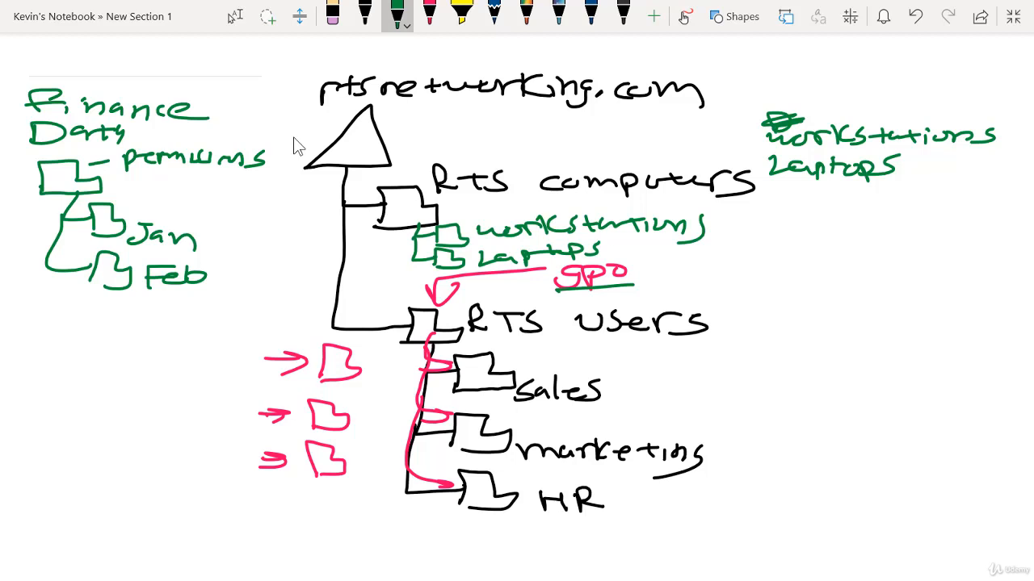
pyautogui.moveTo(609, 252)
pyautogui.mouseDown()
pyautogui.moveTo(641, 248)
pyautogui.moveTo(611, 254)
pyautogui.mouseUp()
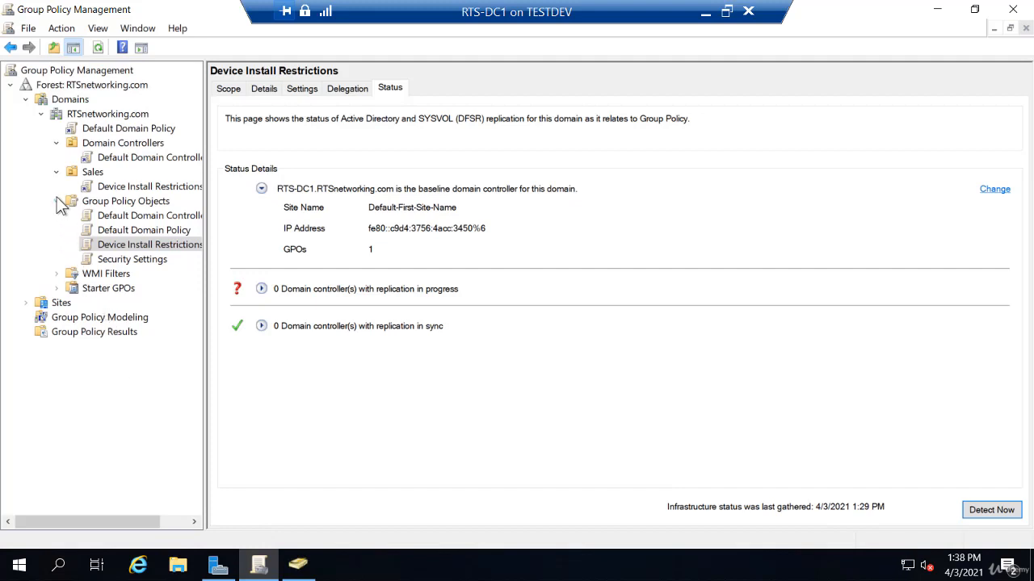
# Step: In Group Policy Management, collapse the Group Policy Objects, Sales and Domain Controllers nodes under RTSnetworking.com
pyautogui.click(57, 201)
pyautogui.click(58, 173)
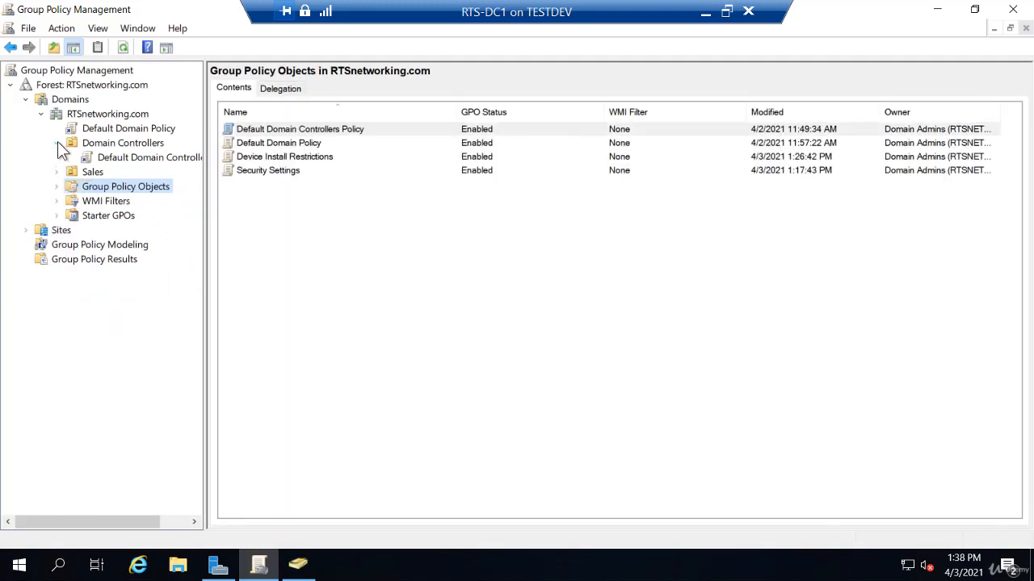
pyautogui.click(58, 143)
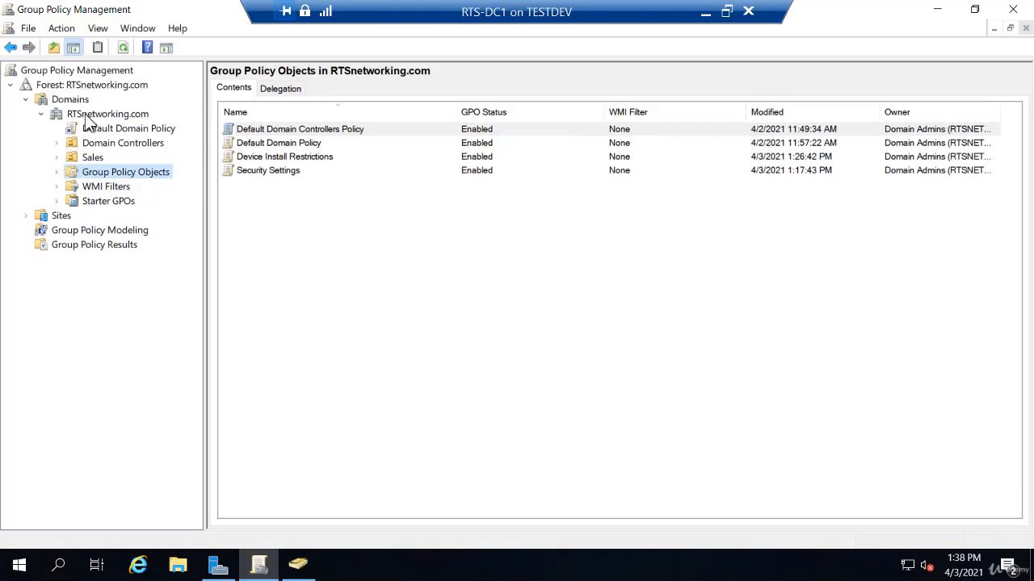
# Step: Create a new organizational unit named RTS COMPUTERS in the RTSnetworking.com domain
pyautogui.rightClick(122, 115)
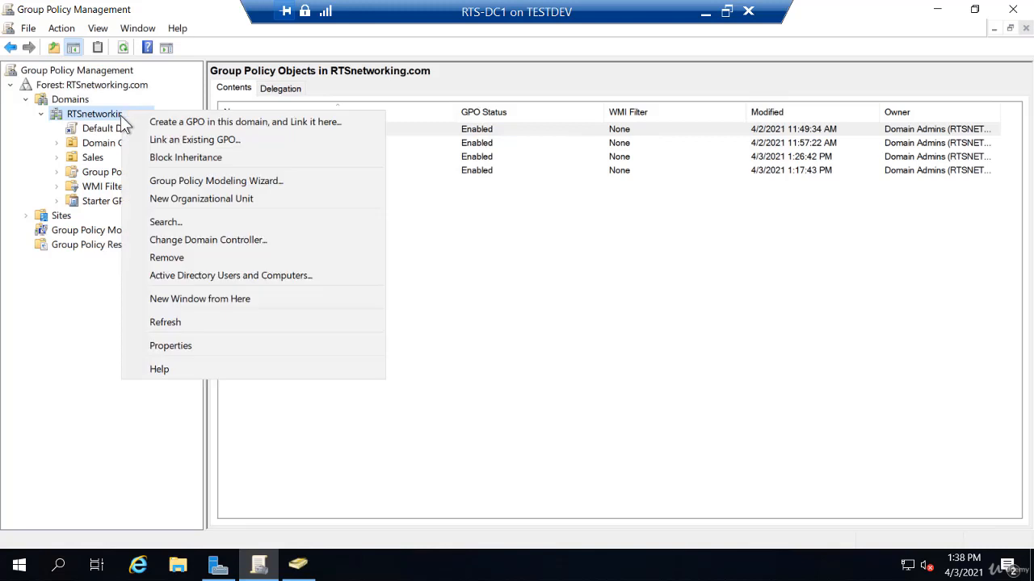
pyautogui.click(157, 200)
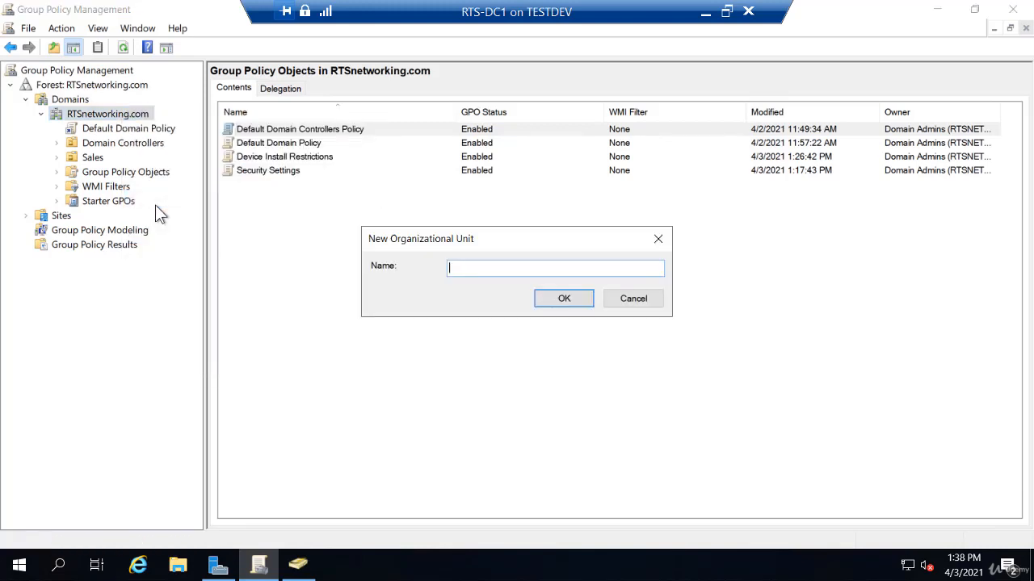
pyautogui.write('RTS COMPUTERS')
pyautogui.press('Return')
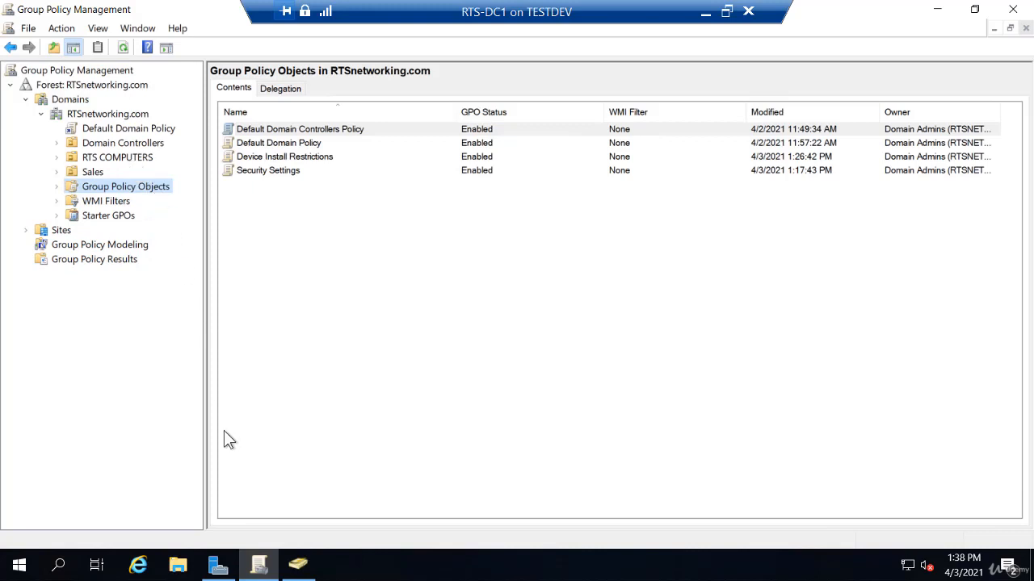
# Step: Switch to Active Directory Users and Computers and refresh the RTSnetworking.com domain
pyautogui.click(296, 567)
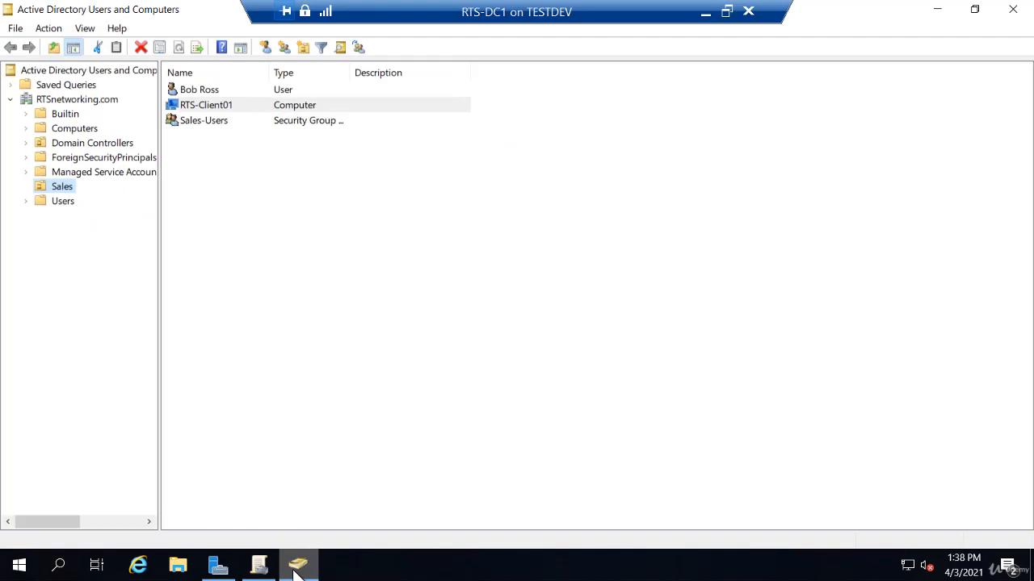
pyautogui.click(68, 100)
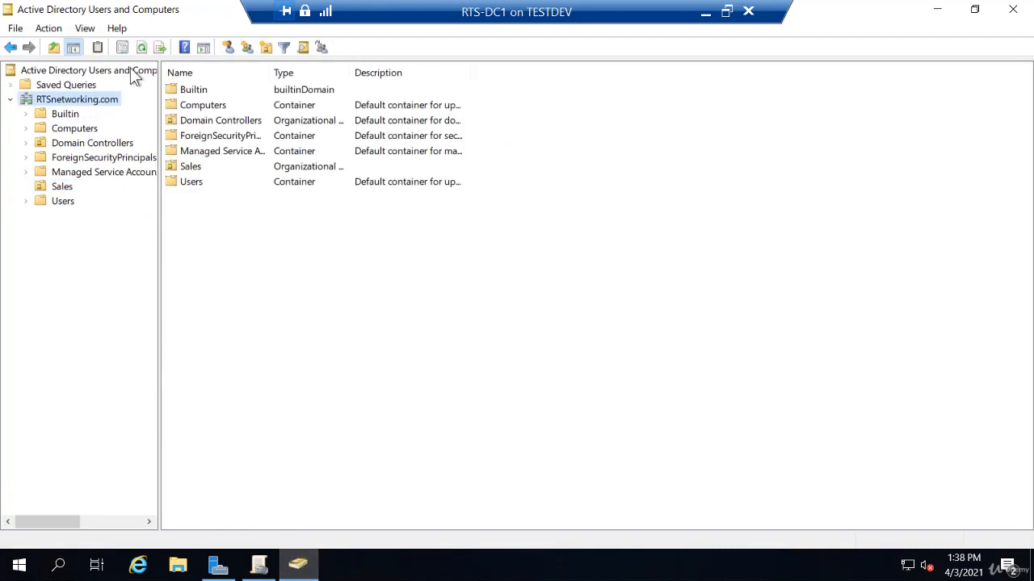
pyautogui.click(142, 46)
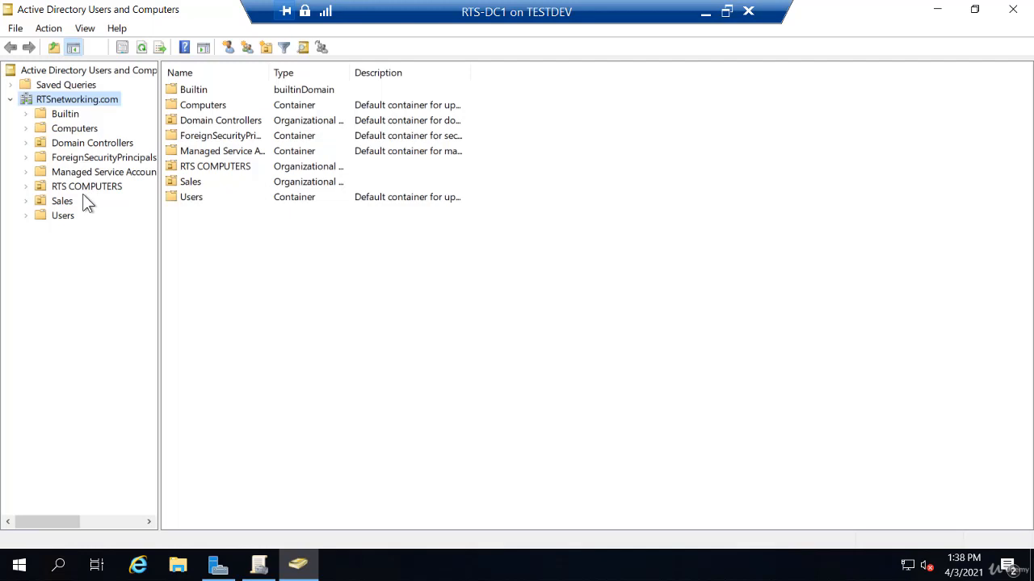
# Step: Look at the Organizational Unit option among the new object types for RTSnetworking.com, and close it without creating anything
pyautogui.rightClick(71, 98)
pyautogui.moveTo(166, 223)
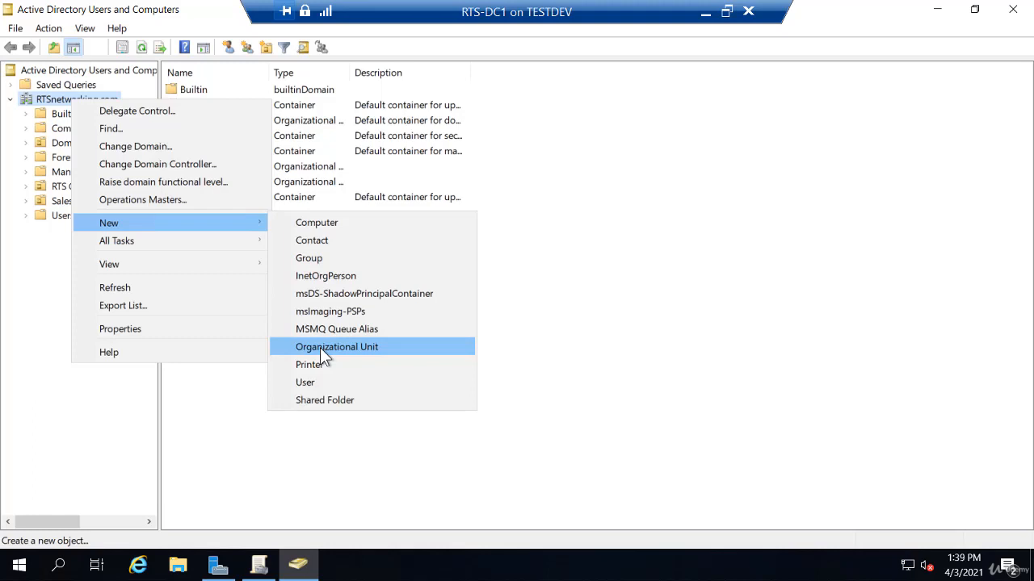
pyautogui.click(99, 449)
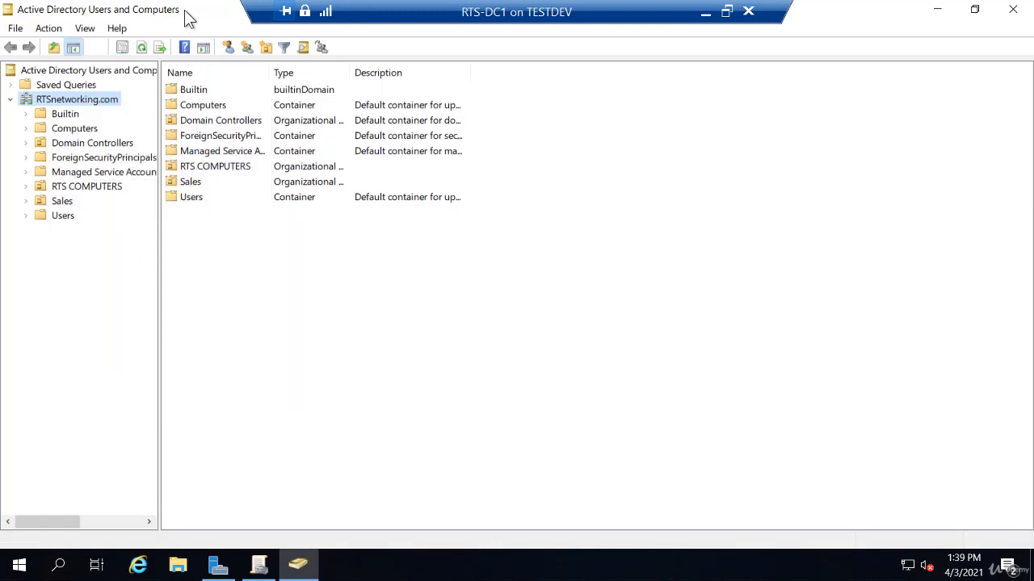
# Step: Arrange Active Directory Users and Computers side by side with Group Policy Management, each filling half the screen
pyautogui.moveTo(187, 21); pyautogui.dragTo(1032, 106)
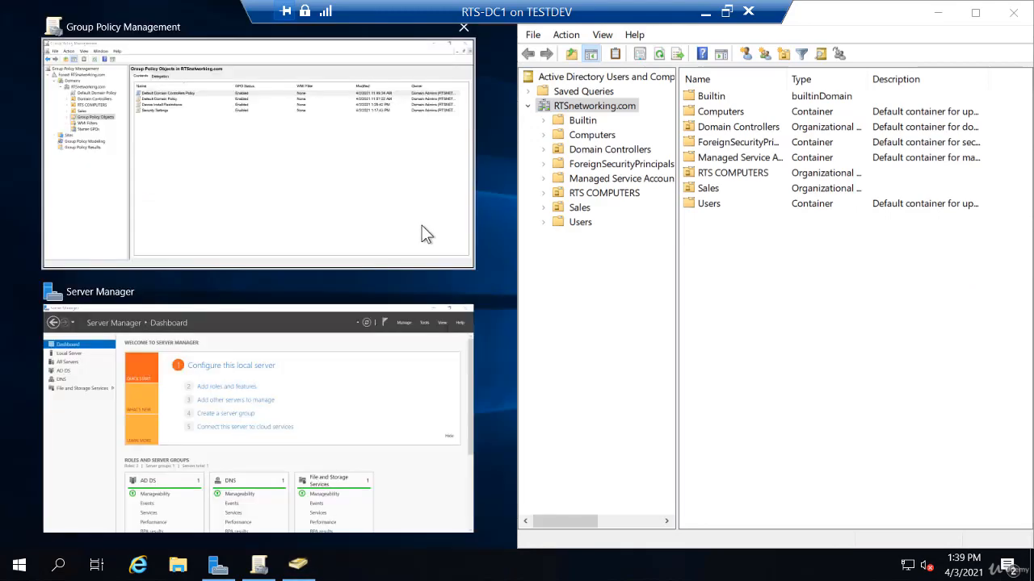
pyautogui.click(321, 195)
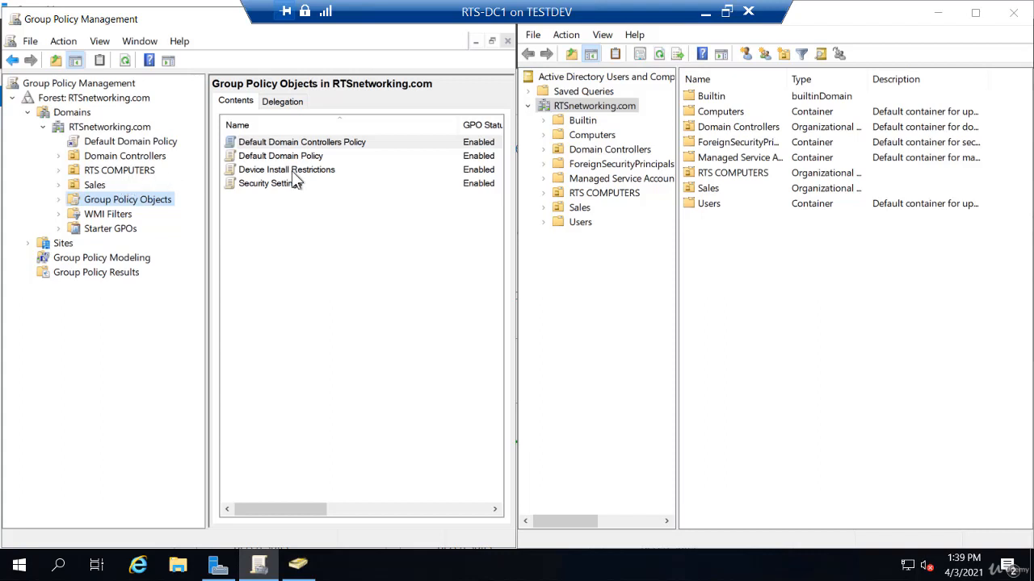
# Step: Look through the Builtin, Computers and Users containers, and widen the Type column in the RTSnetworking.com listing to read the object types
pyautogui.click(587, 125)
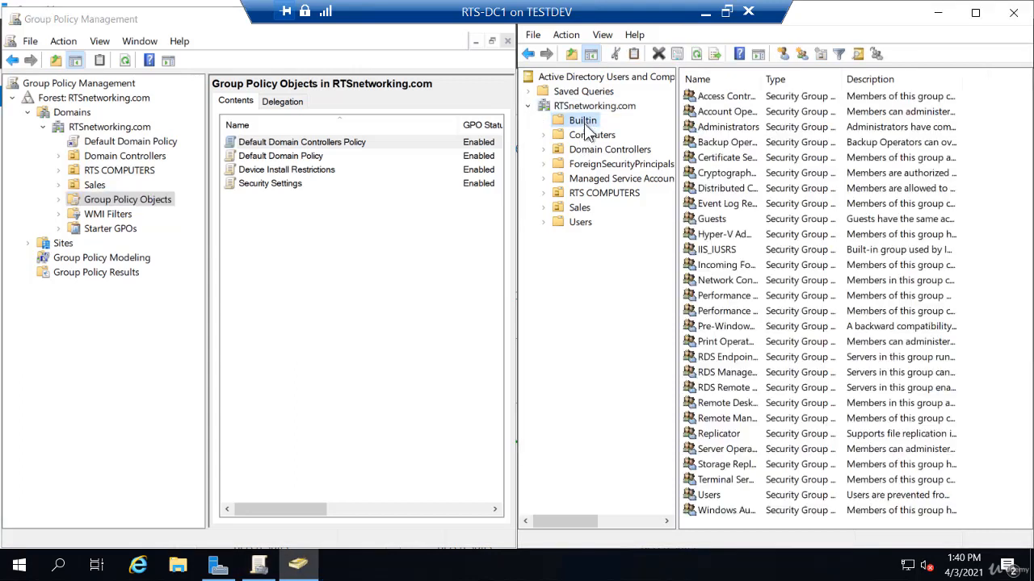
pyautogui.click(588, 139)
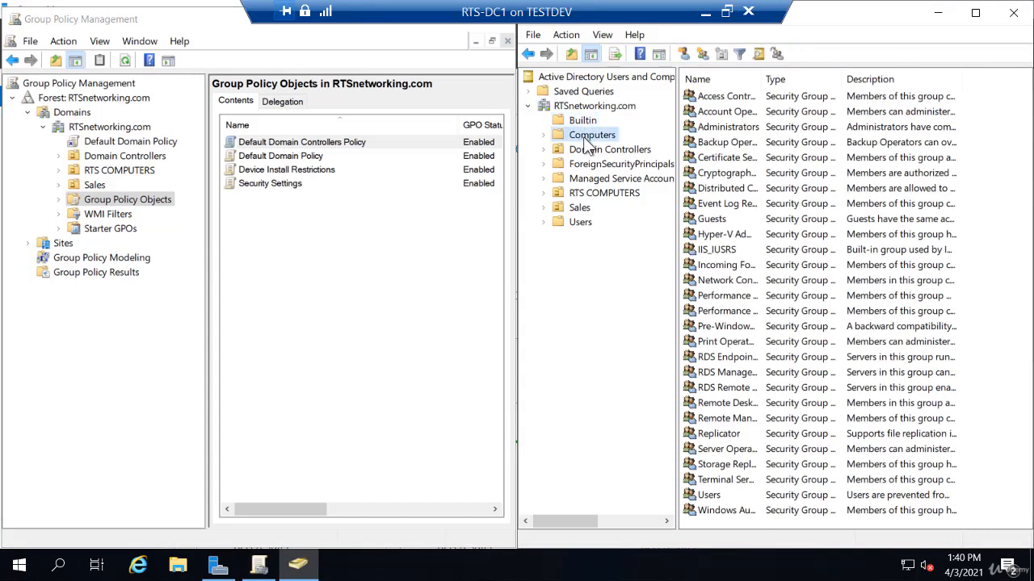
pyautogui.click(580, 222)
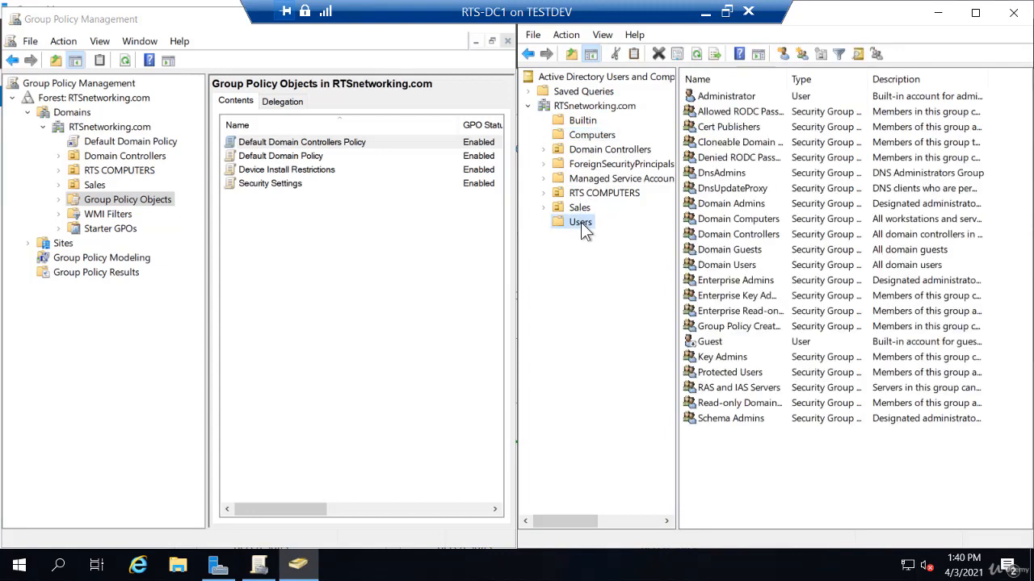
pyautogui.click(583, 113)
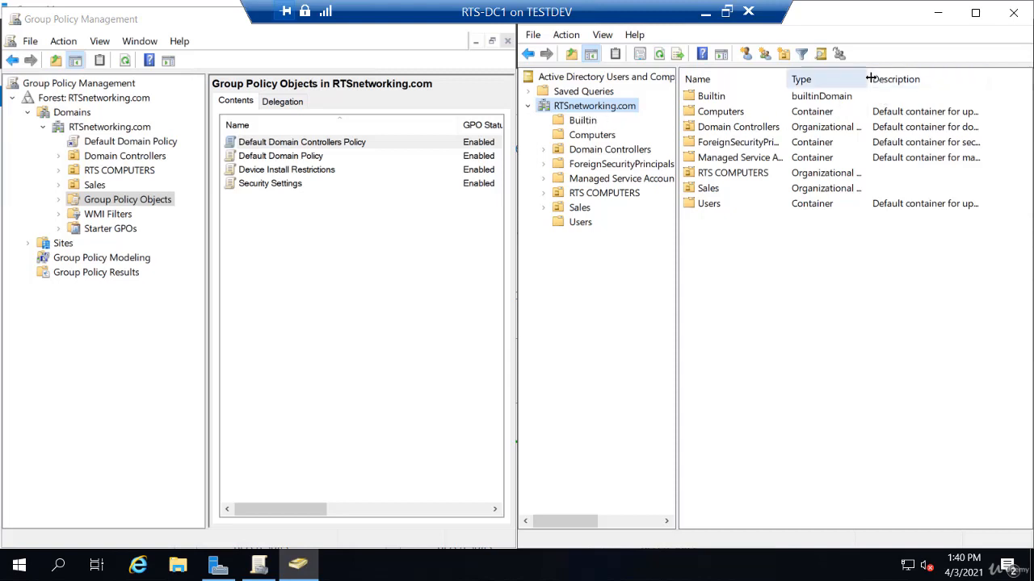
pyautogui.moveTo(870, 78); pyautogui.dragTo(921, 79)
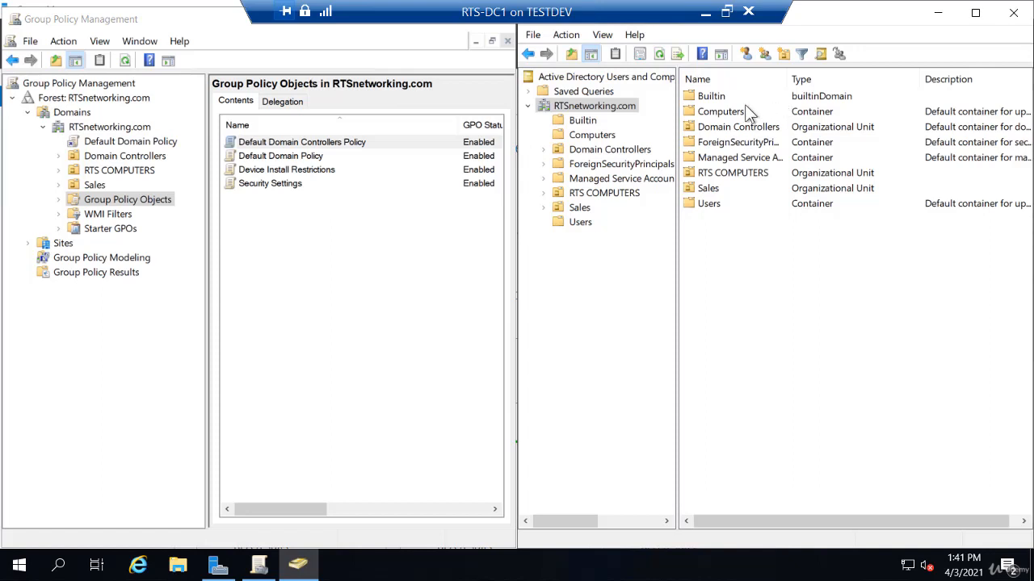
# Step: Maximize Group Policy Management and create a new organizational unit named WORKSTATIONS inside the RTS COMPUTERS OU
pyautogui.doubleClick(214, 19)
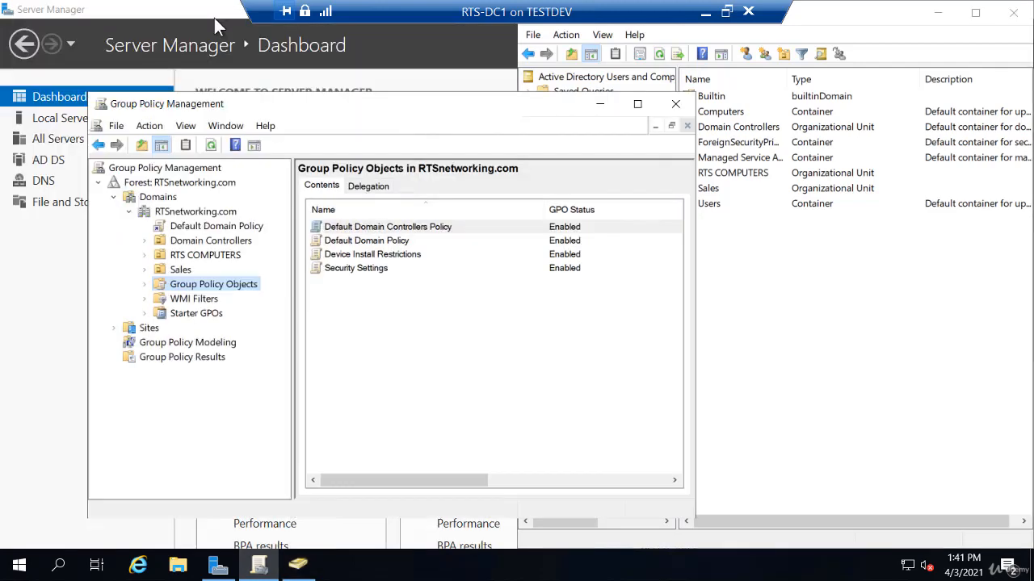
pyautogui.click(640, 104)
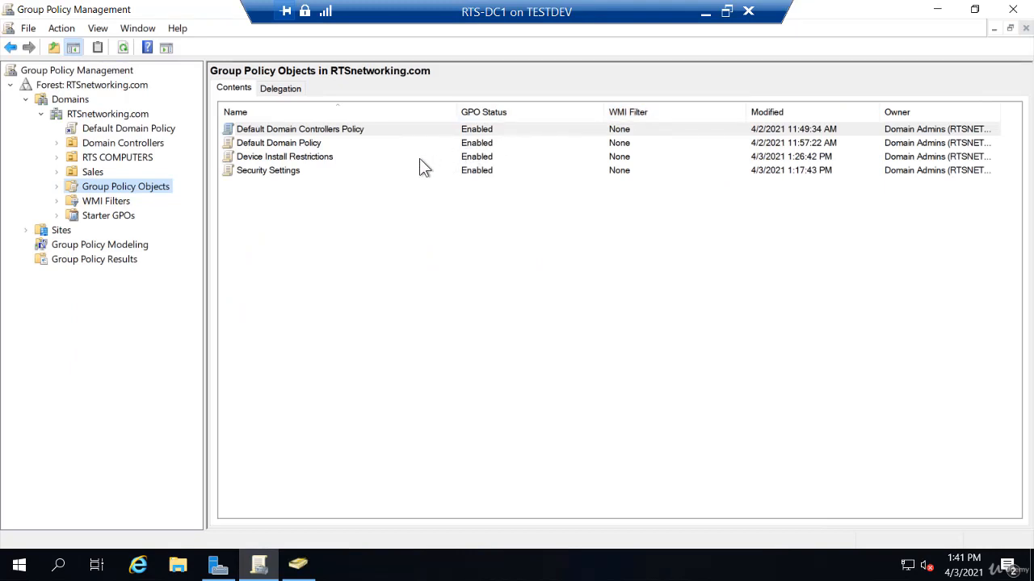
pyautogui.click(98, 162)
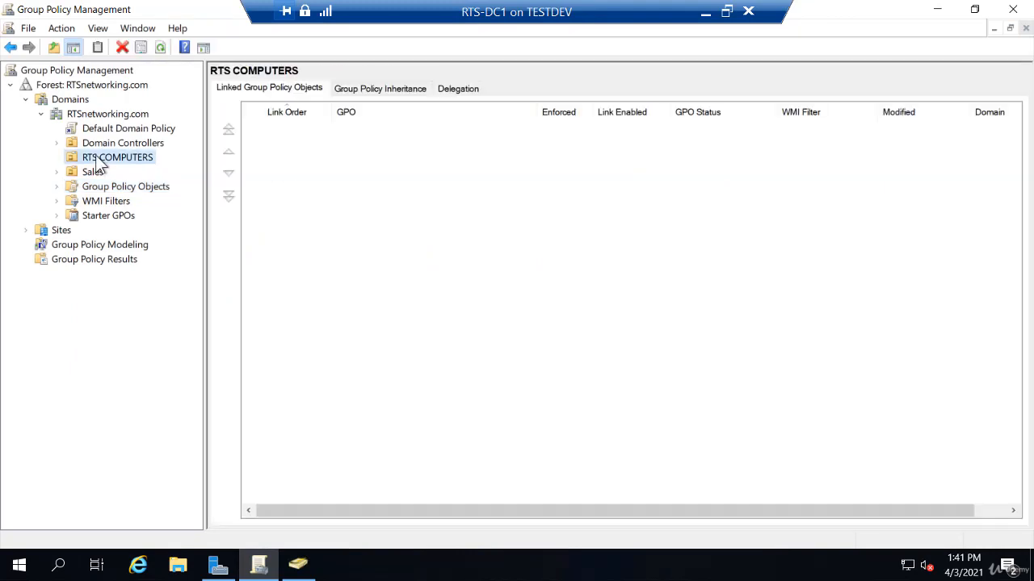
pyautogui.rightClick(100, 165)
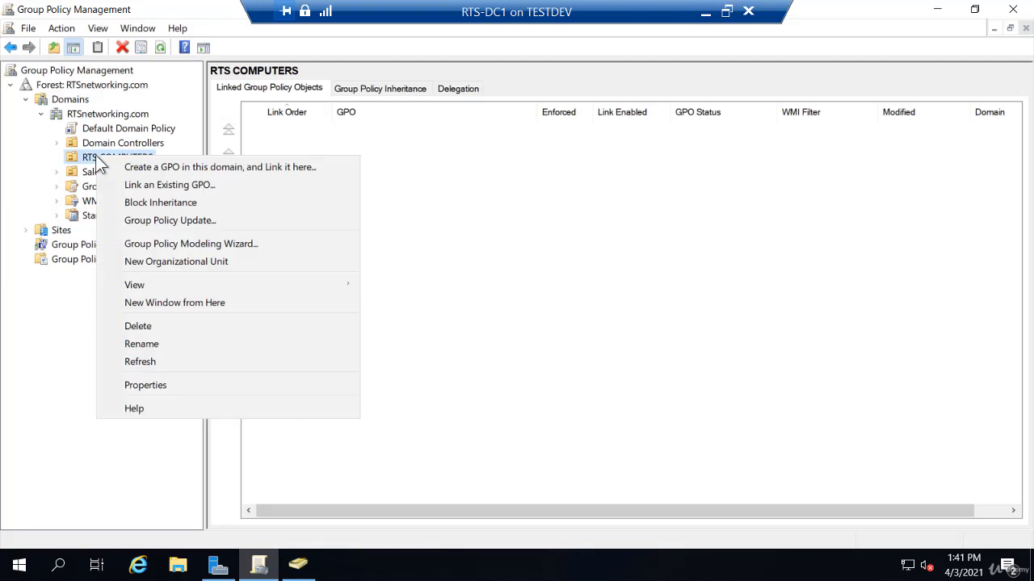
pyautogui.click(156, 260)
pyautogui.write('wORK')
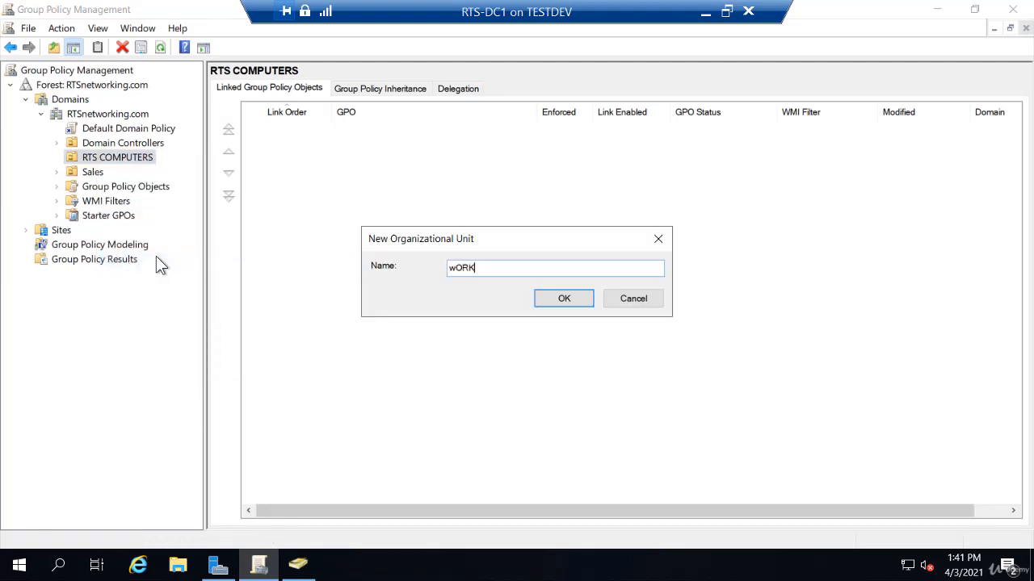
pyautogui.press('BackSpace')
pyautogui.press('BackSpace')
pyautogui.press('BackSpace')
pyautogui.press('BackSpace')
pyautogui.write('WORKSTATIONS')
pyautogui.press('Return')
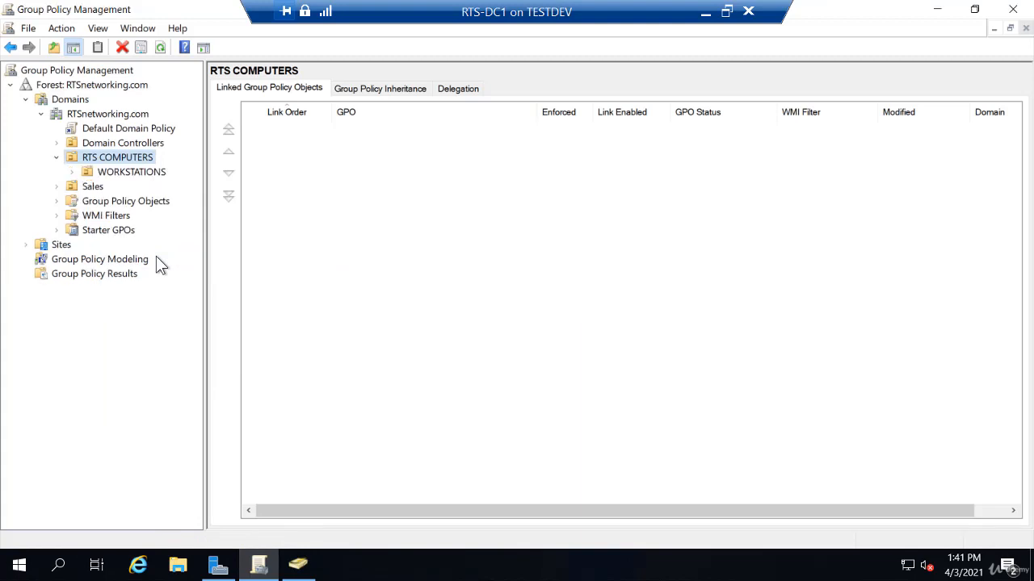
# Step: Create a second organizational unit named LAPTOPS inside the RTS COMPUTERS OU
pyautogui.rightClick(119, 159)
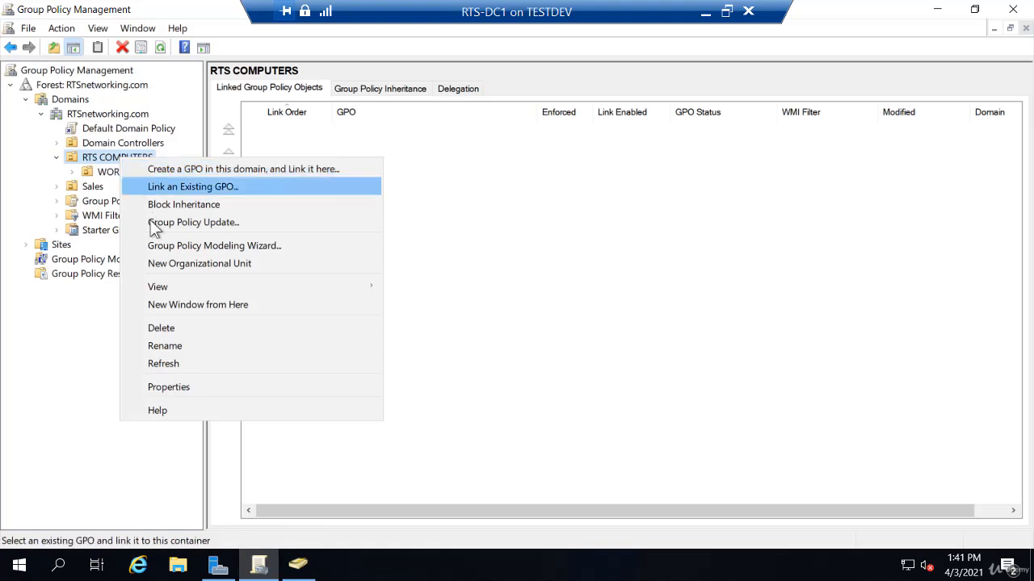
pyautogui.click(157, 263)
pyautogui.write('LA')
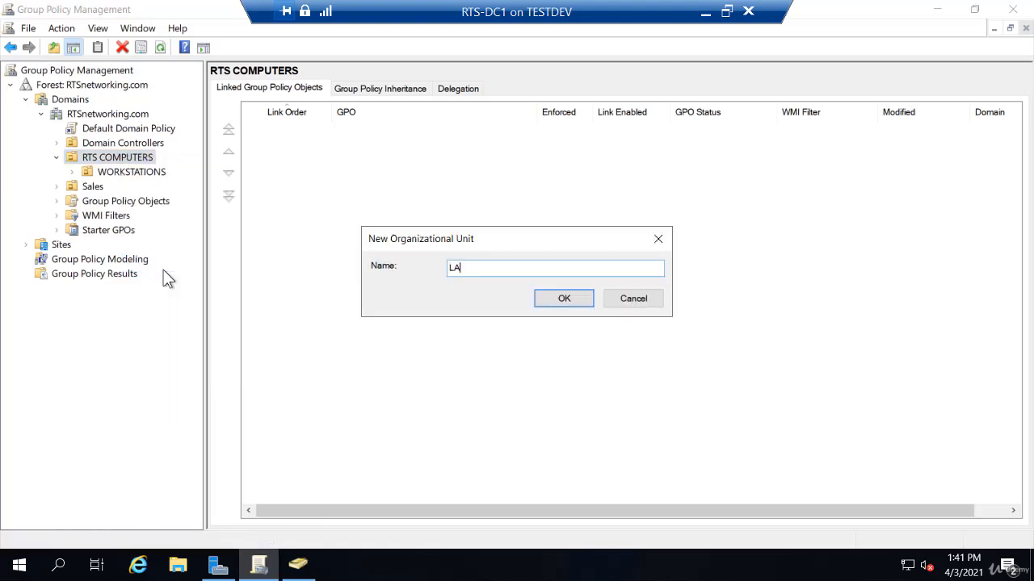
pyautogui.write('PTOPS')
pyautogui.press('Return')
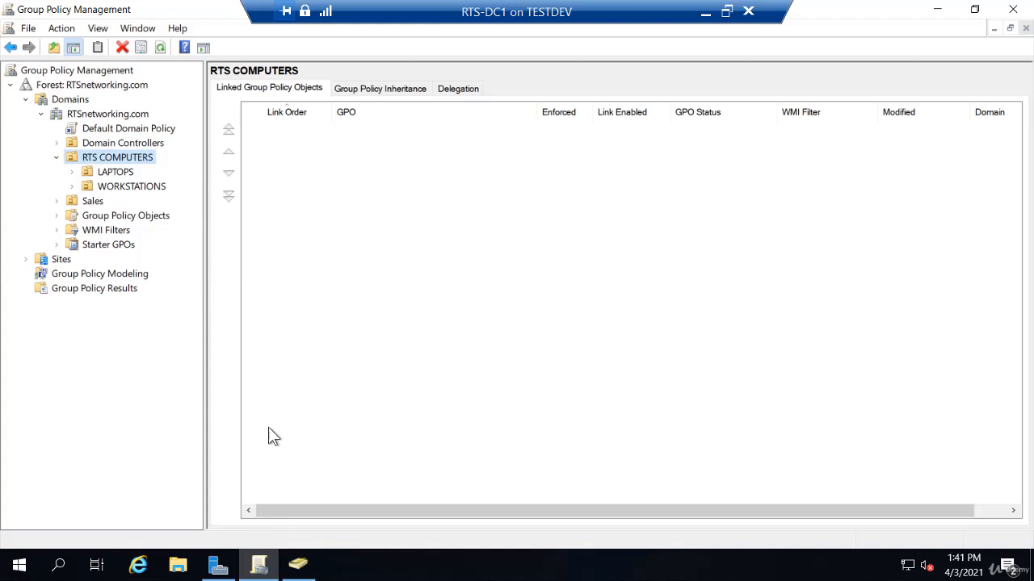
# Step: Switch to Active Directory Users and Computers, refresh the RTSnetworking.com domain, and expand the RTS COMPUTERS OU
pyautogui.click(298, 565)
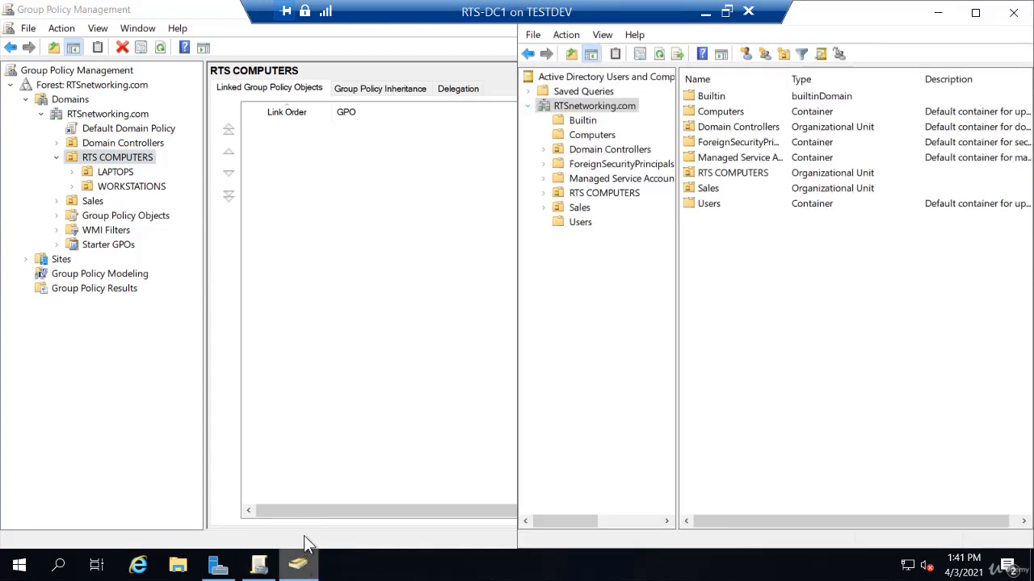
pyautogui.click(662, 52)
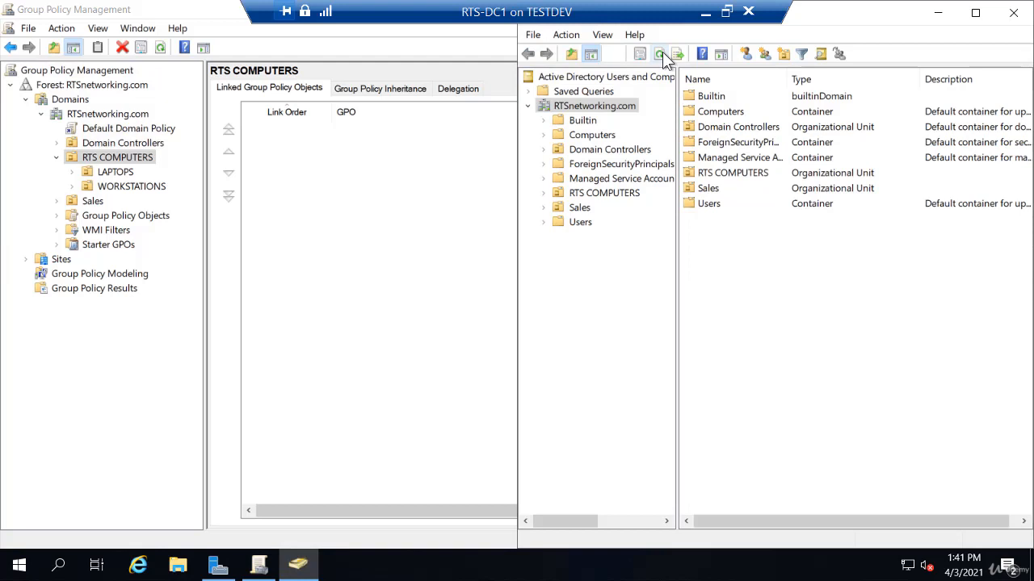
pyautogui.click(543, 193)
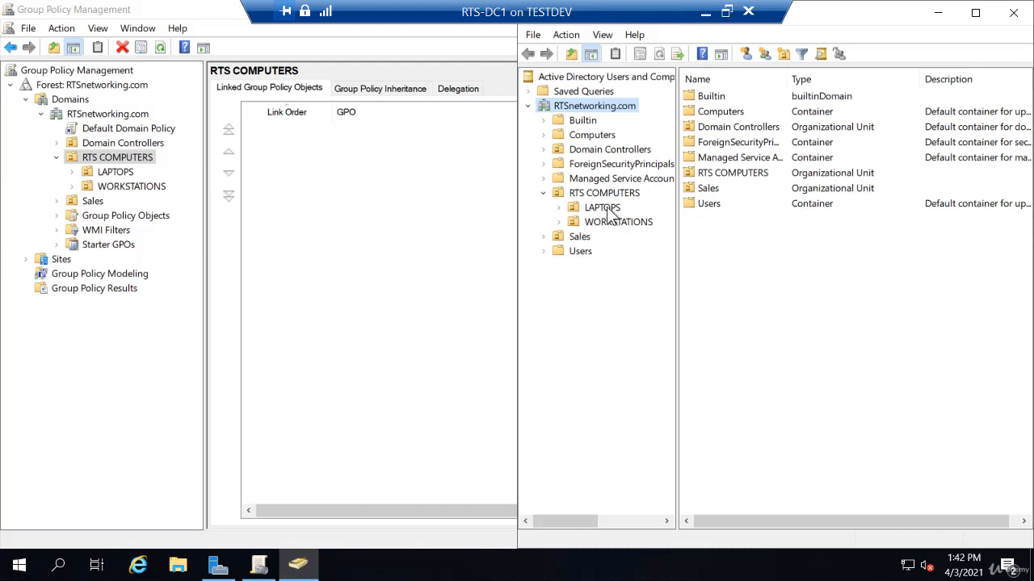
# Step: Create a new computer object named RTS-Client02 in the default Computers container
pyautogui.click(592, 138)
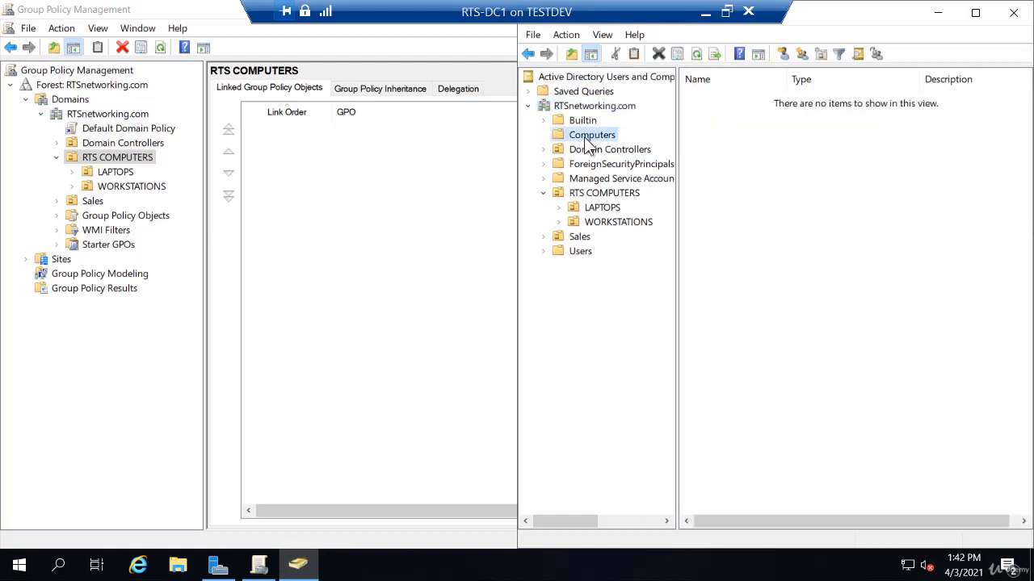
pyautogui.rightClick(584, 137)
pyautogui.moveTo(622, 190)
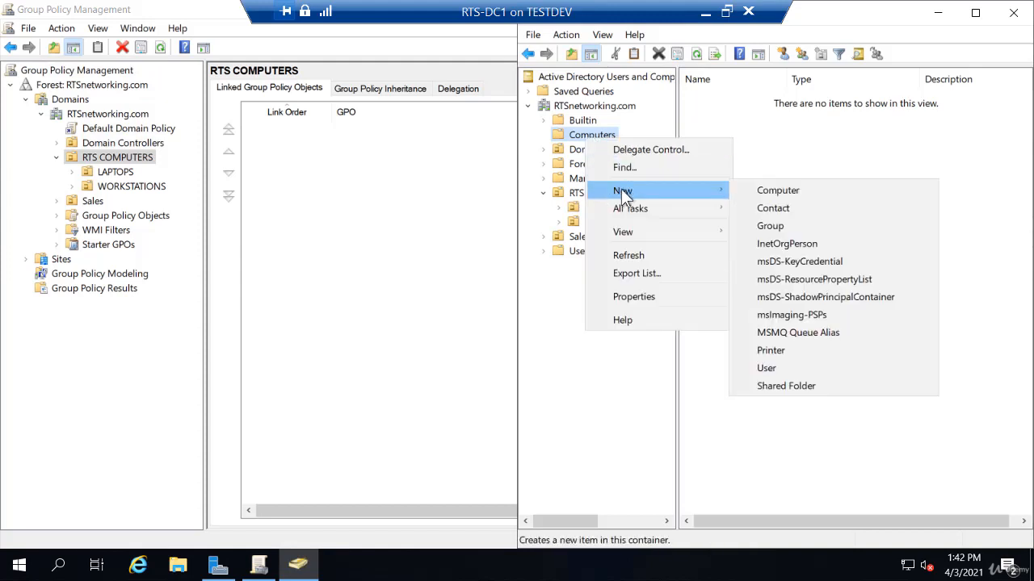
pyautogui.click(751, 192)
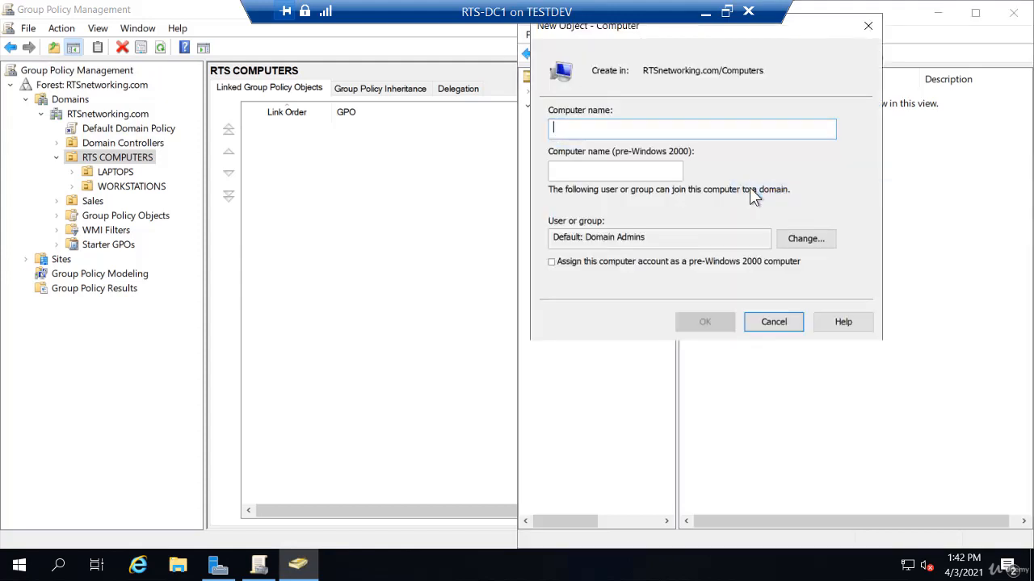
pyautogui.write('RTS')
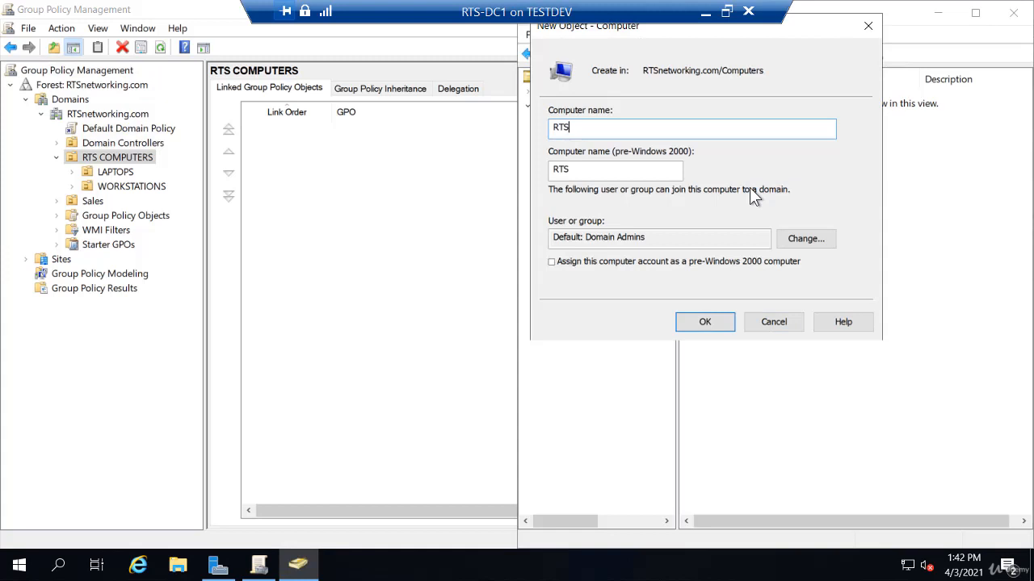
pyautogui.write('-Client02')
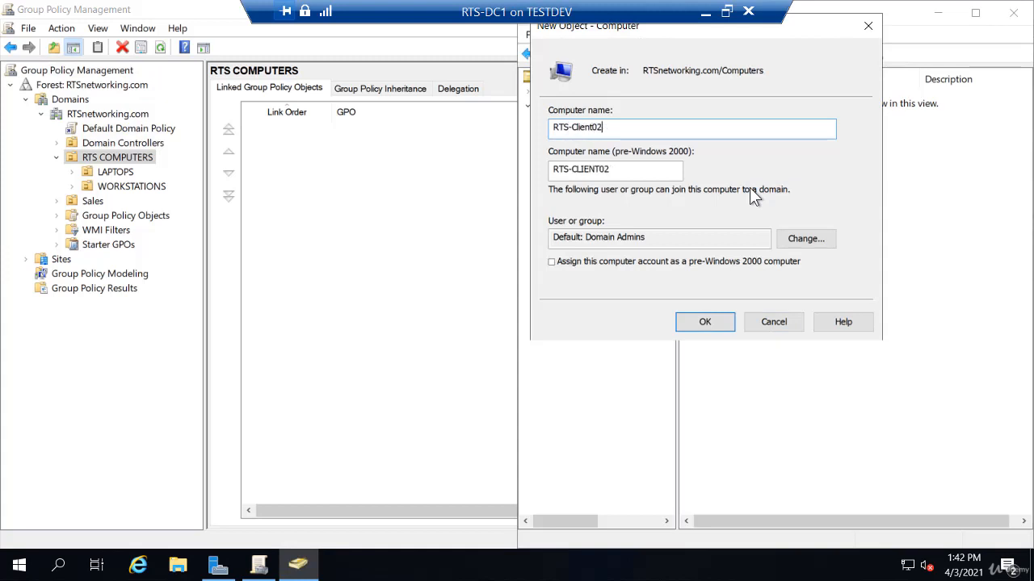
pyautogui.press('Return')
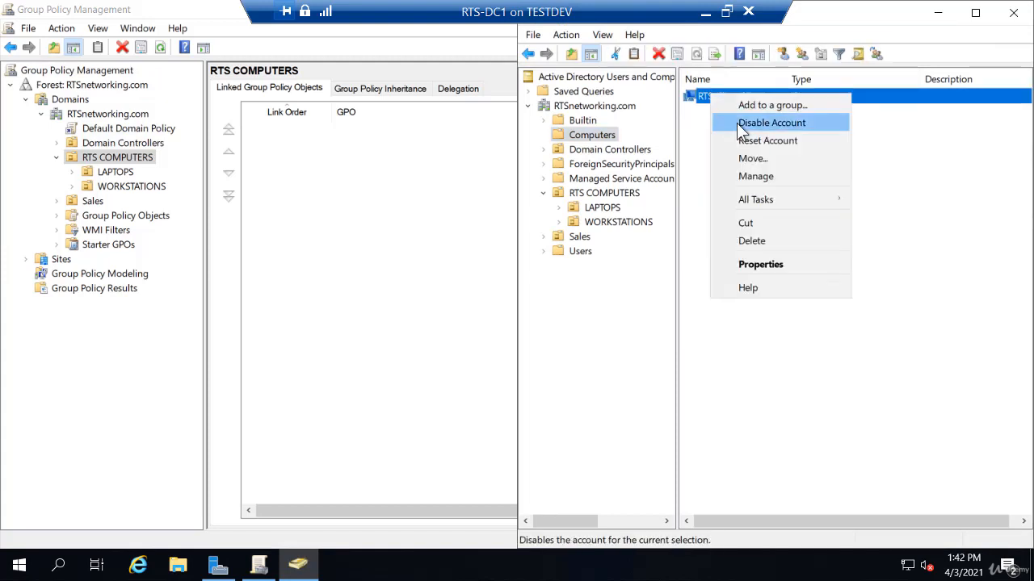
# Step: Move RTS-Client02 from the Computers container into the LAPTOPS OU, suppressing further move warnings, and open LAPTOPS
pyautogui.click(700, 122)
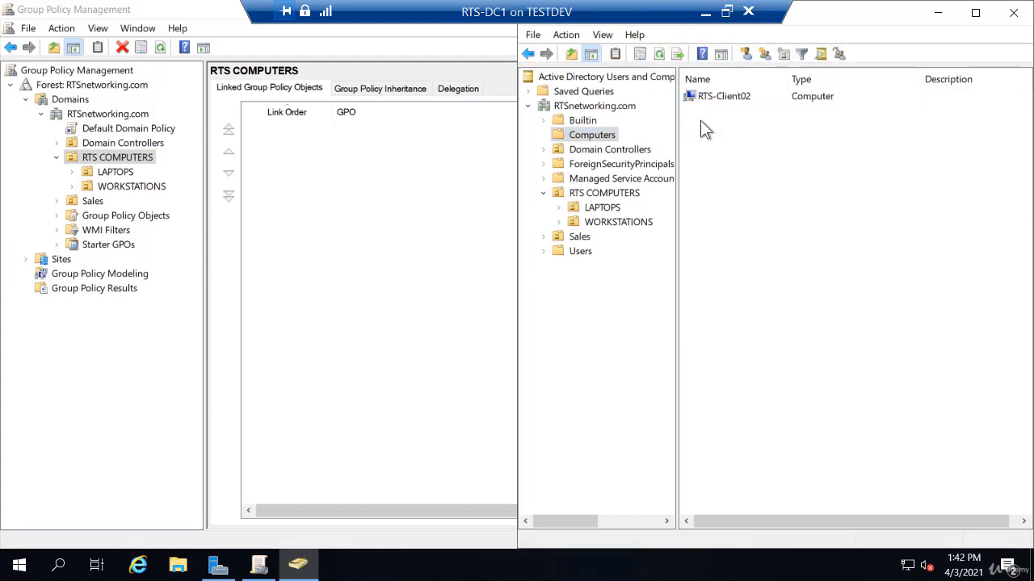
pyautogui.click(729, 97)
pyautogui.moveTo(637, 210); pyautogui.dragTo(608, 210)
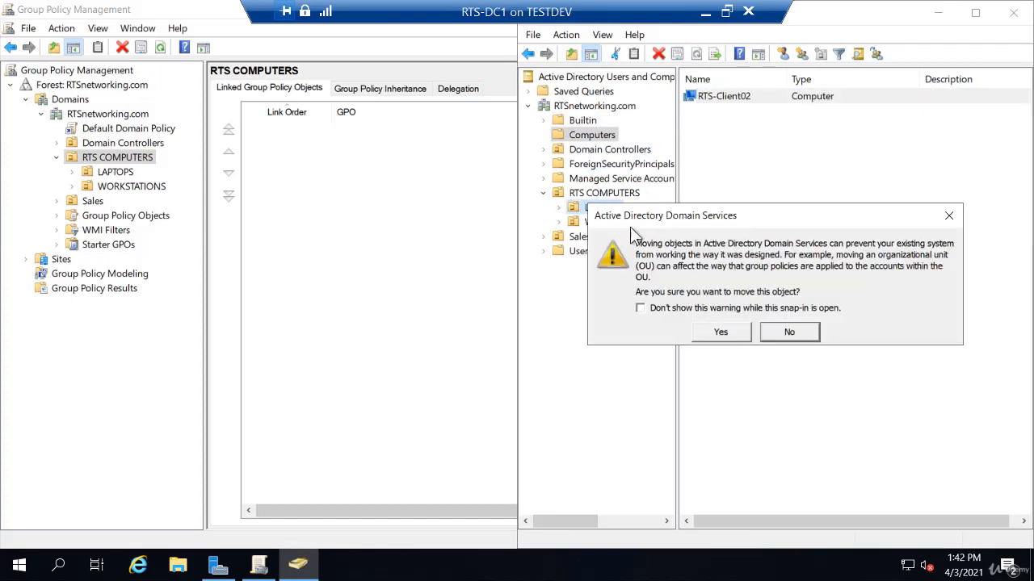
pyautogui.click(714, 332)
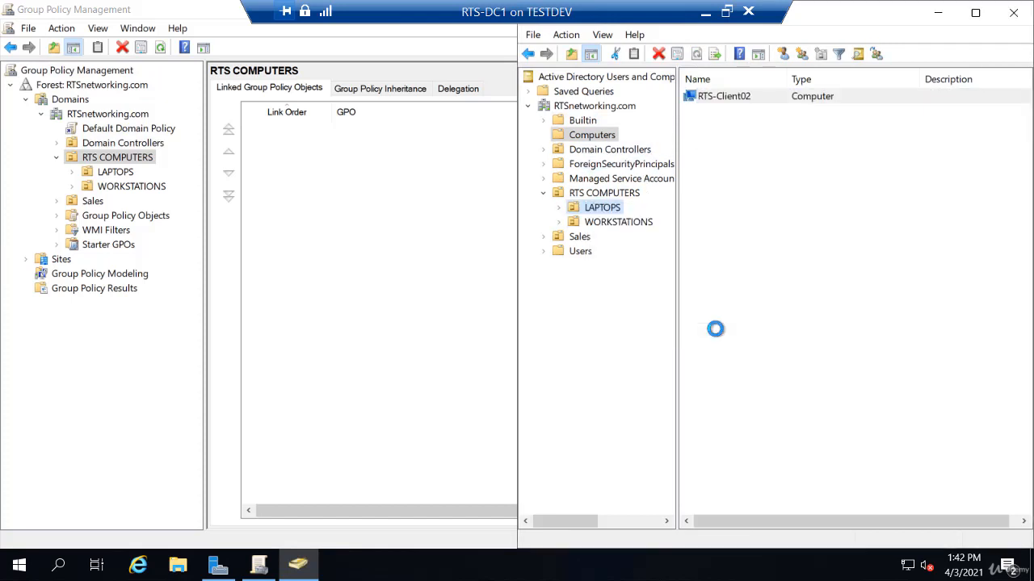
pyautogui.click(612, 211)
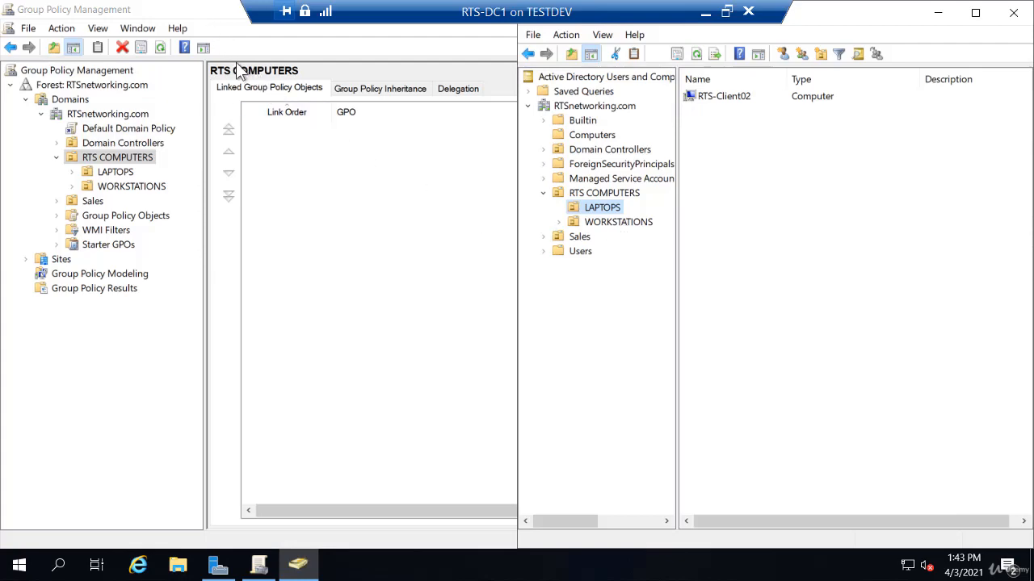
# Step: In Group Policy Management, create a GPO named Mobile Security Settings linked to the LAPTOPS OU, and expand Group Policy Objects and LAPTOPS
pyautogui.moveTo(203, 15); pyautogui.dragTo(467, 1)
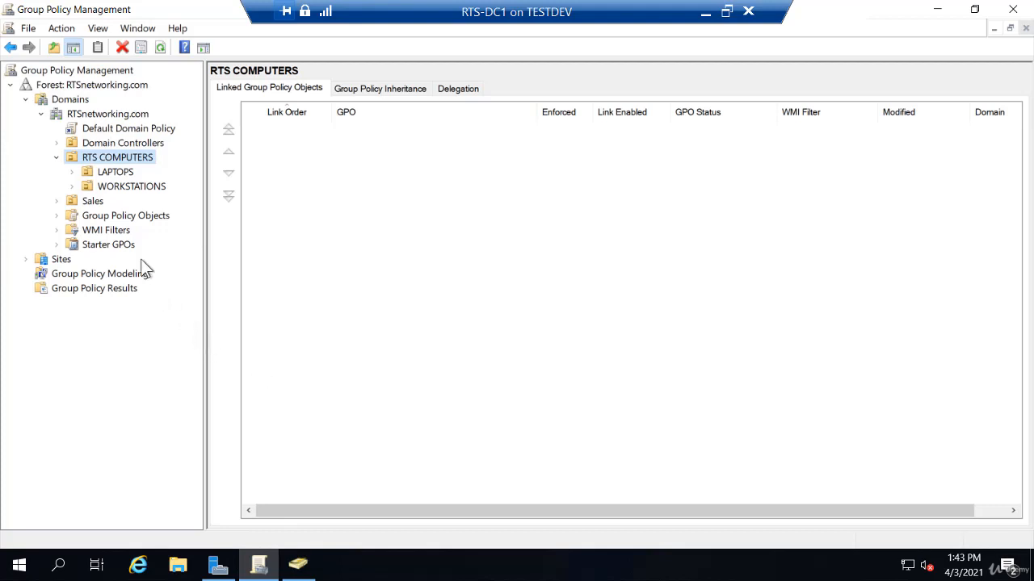
pyautogui.click(116, 172)
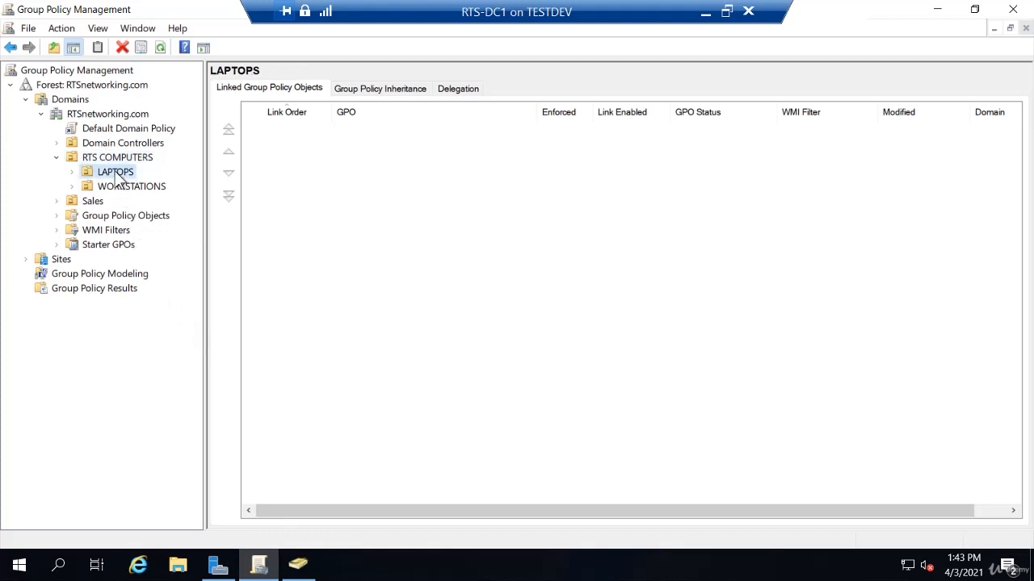
pyautogui.rightClick(119, 178)
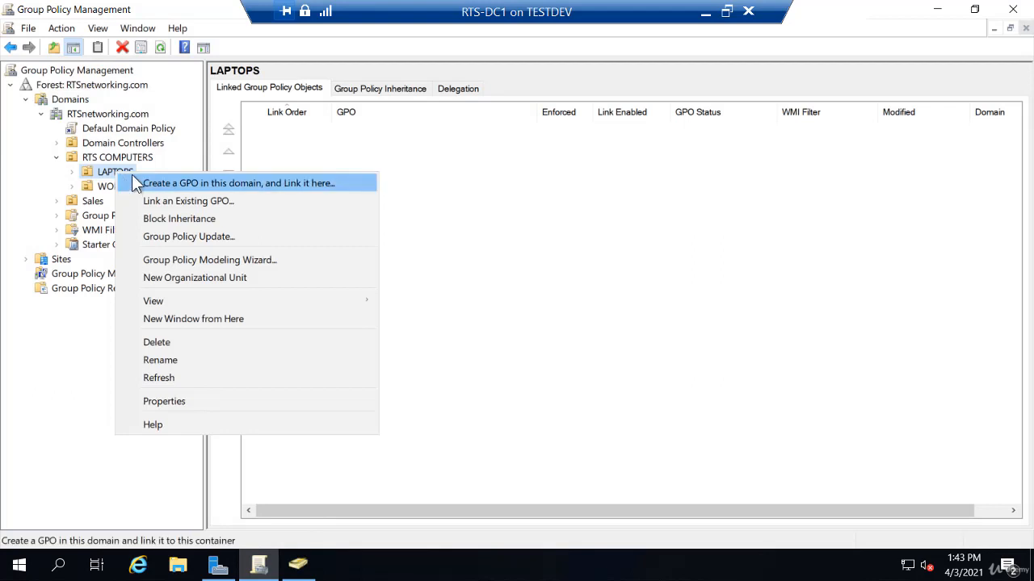
pyautogui.click(136, 179)
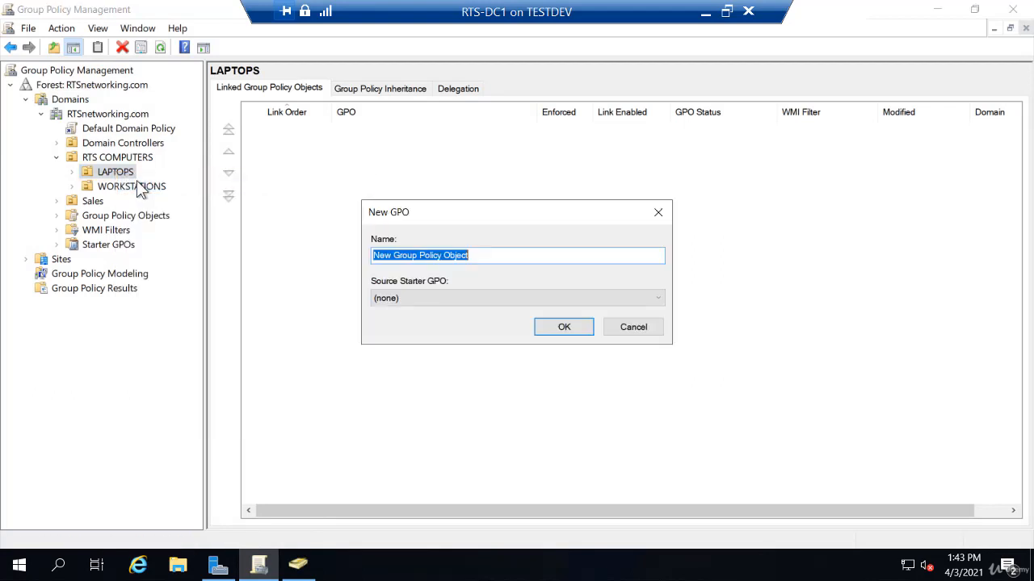
pyautogui.write('M')
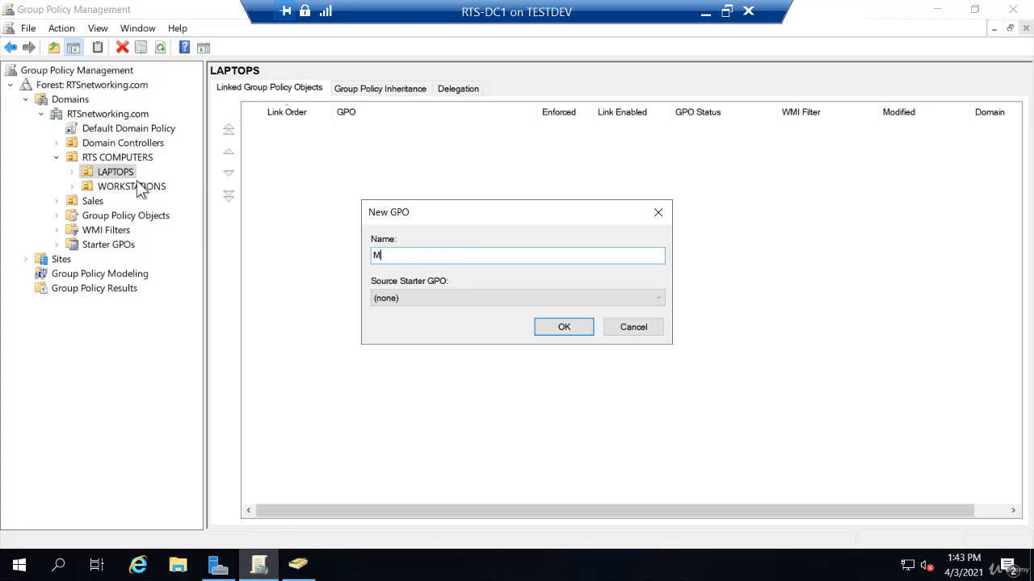
pyautogui.write('obile Security Settings')
pyautogui.press('Return')
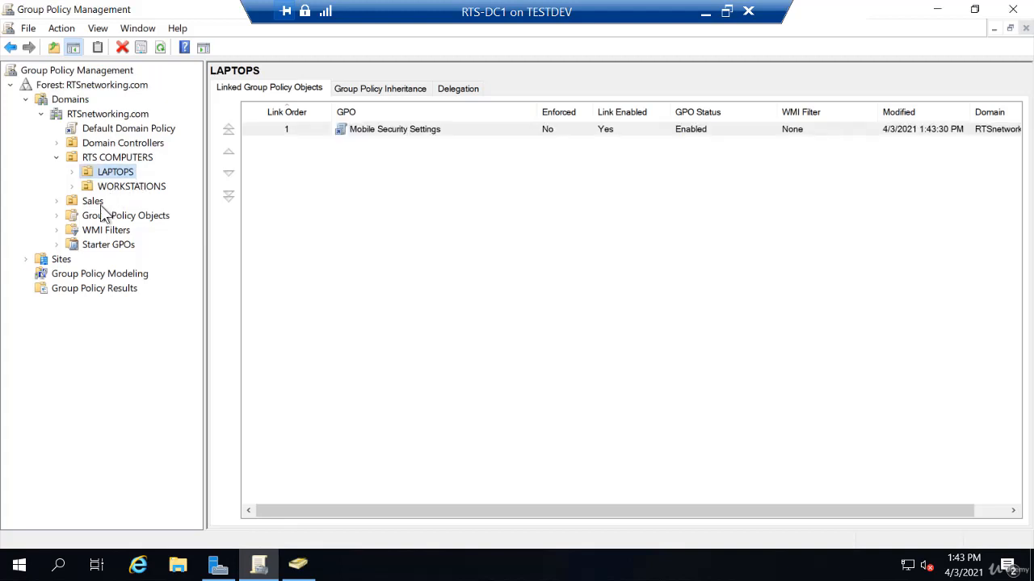
pyautogui.click(57, 216)
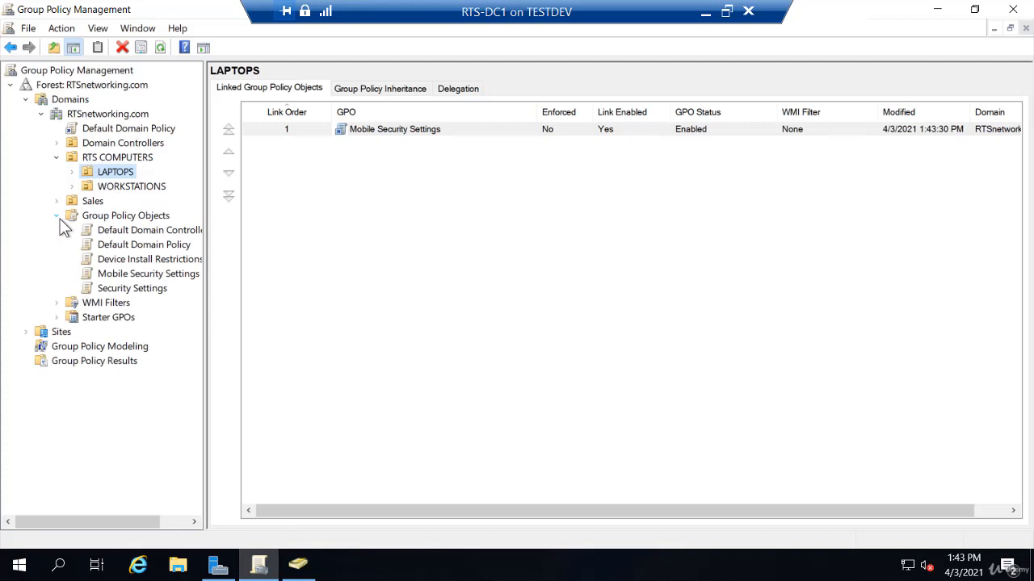
pyautogui.click(72, 172)
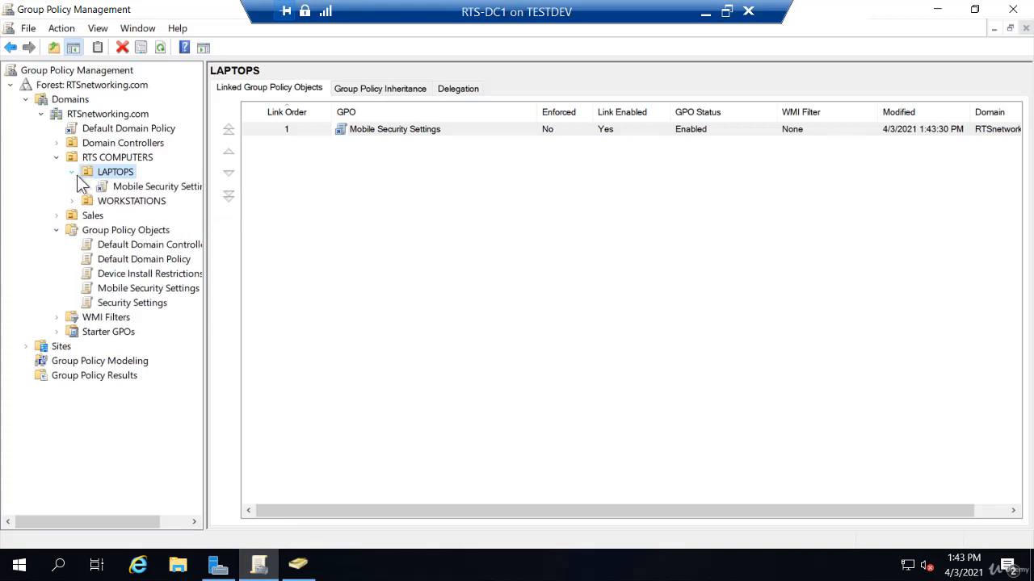
# Step: Open the Mobile Security Settings GPO for editing and go to Wireless Network (IEEE 802.11) Policies under the computer's Security Settings
pyautogui.rightClick(149, 191)
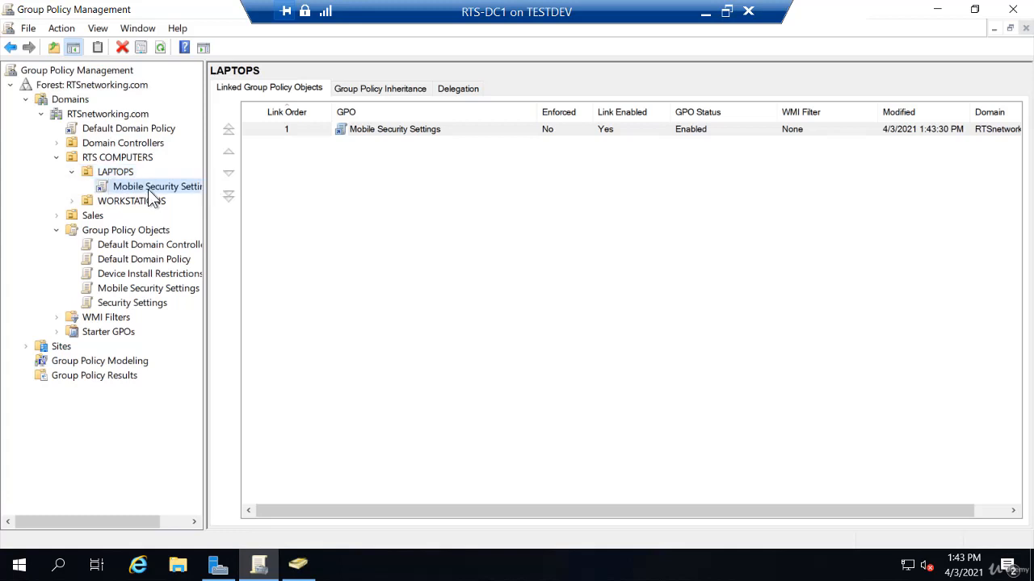
pyautogui.click(164, 203)
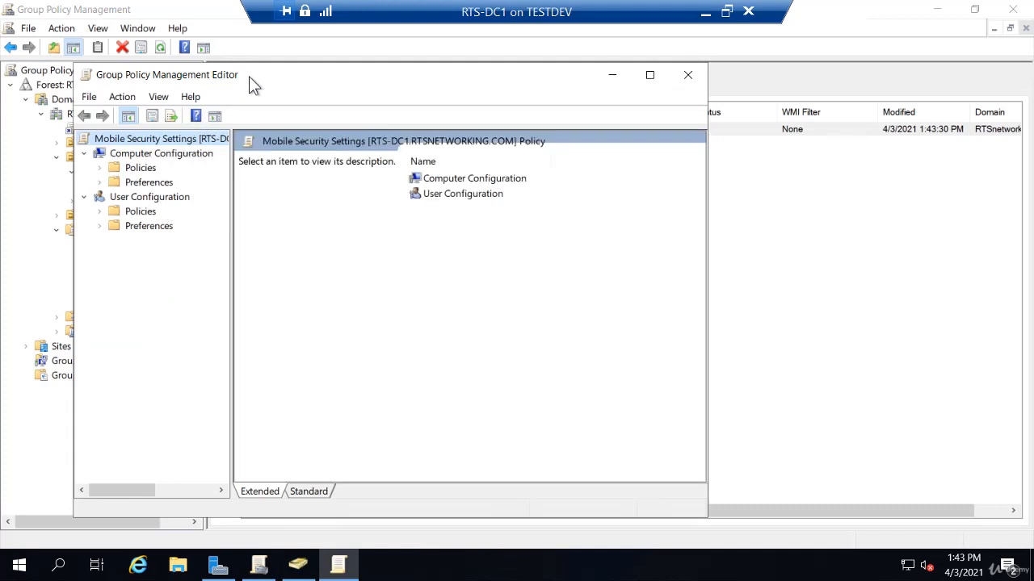
pyautogui.doubleClick(249, 76)
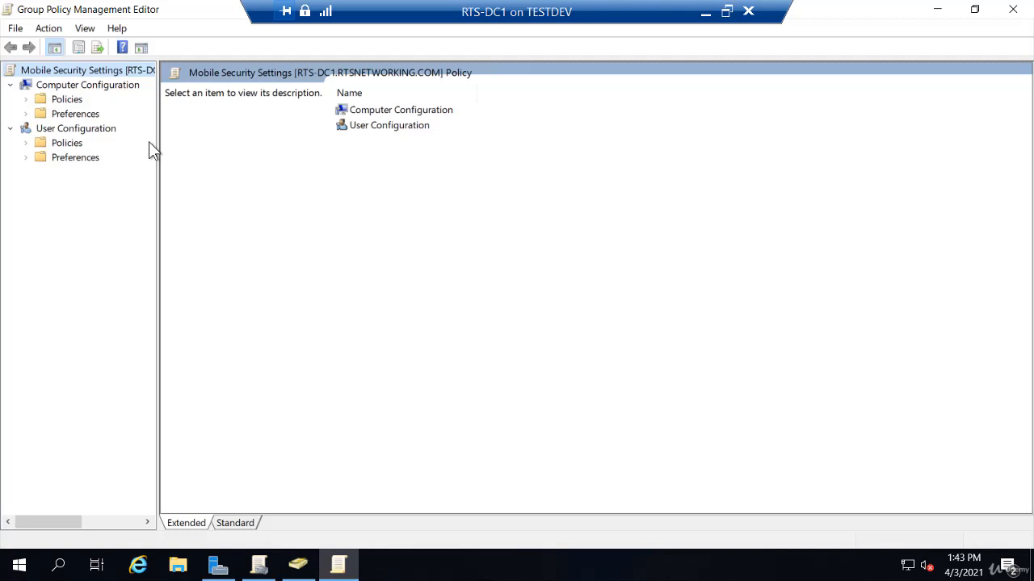
pyautogui.click(26, 99)
pyautogui.click(41, 128)
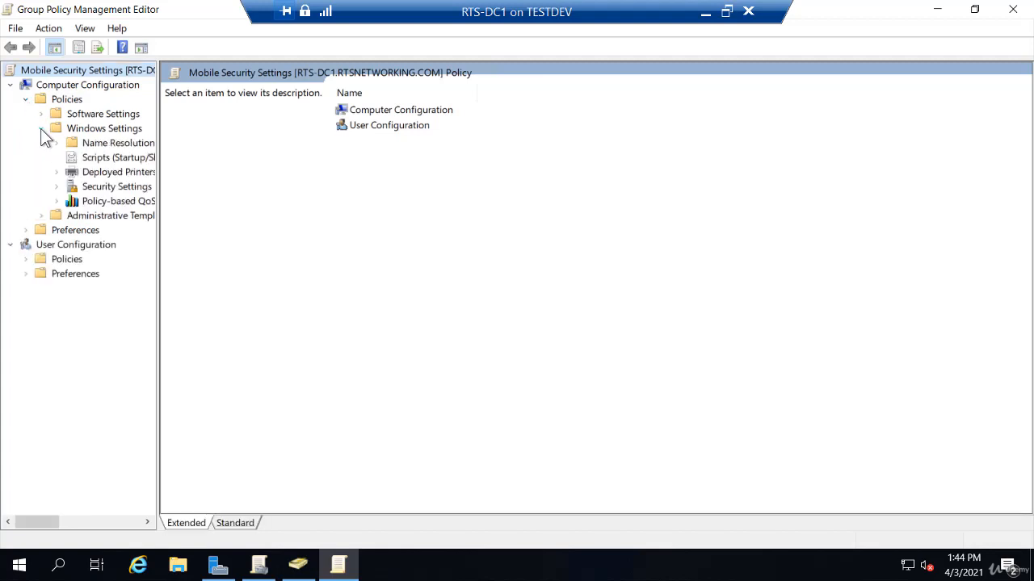
pyautogui.click(56, 187)
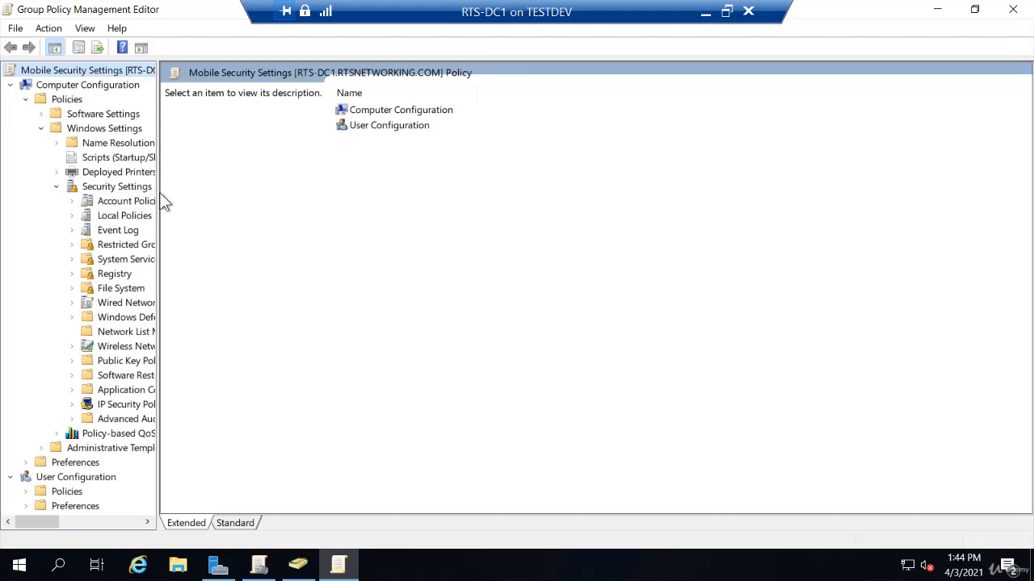
pyautogui.moveTo(158, 192); pyautogui.dragTo(325, 207)
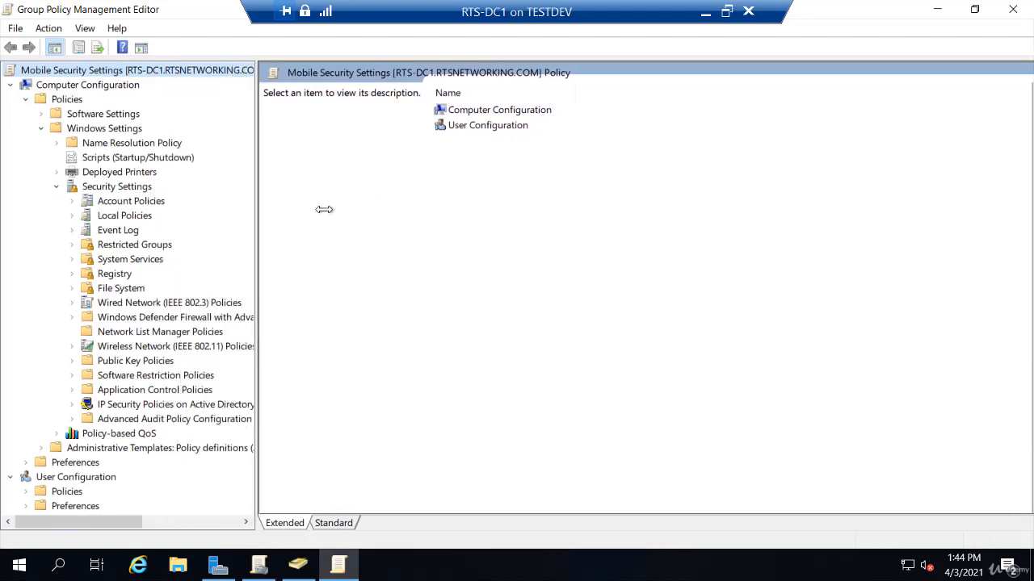
pyautogui.click(166, 347)
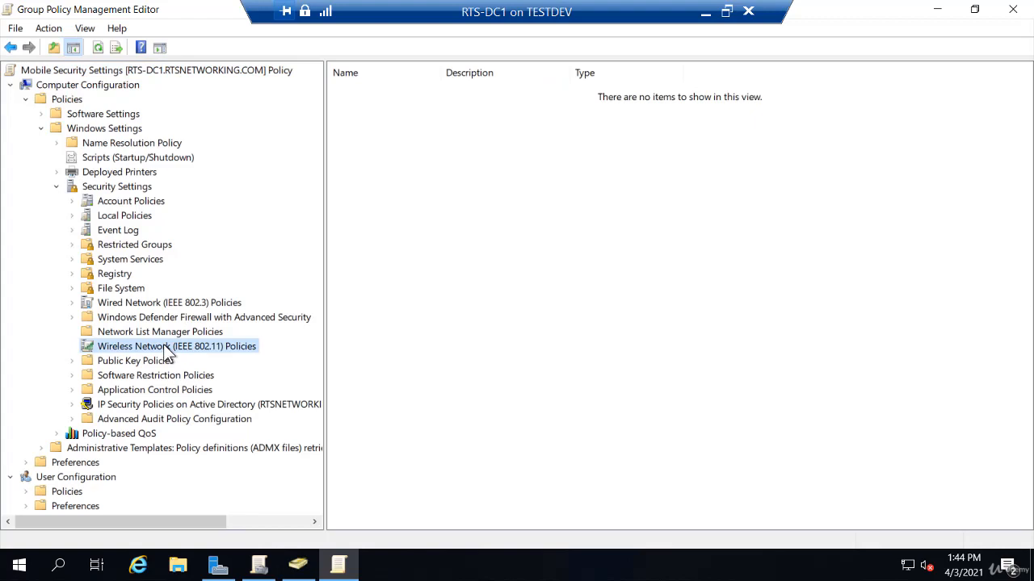
# Step: Create a new wireless network policy for Windows Vista and later releases, named RTS-WIFI
pyautogui.rightClick(166, 347)
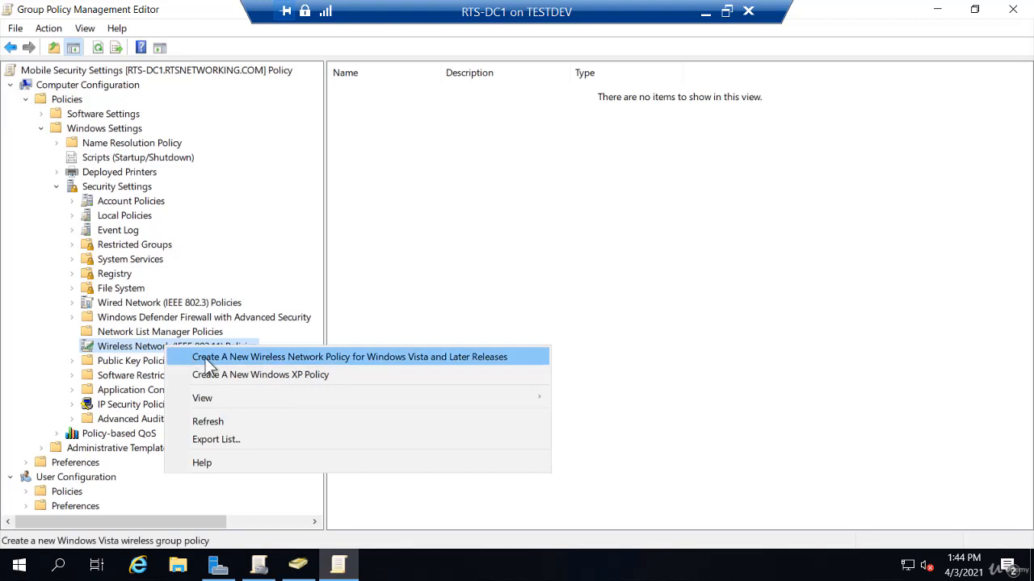
pyautogui.click(405, 363)
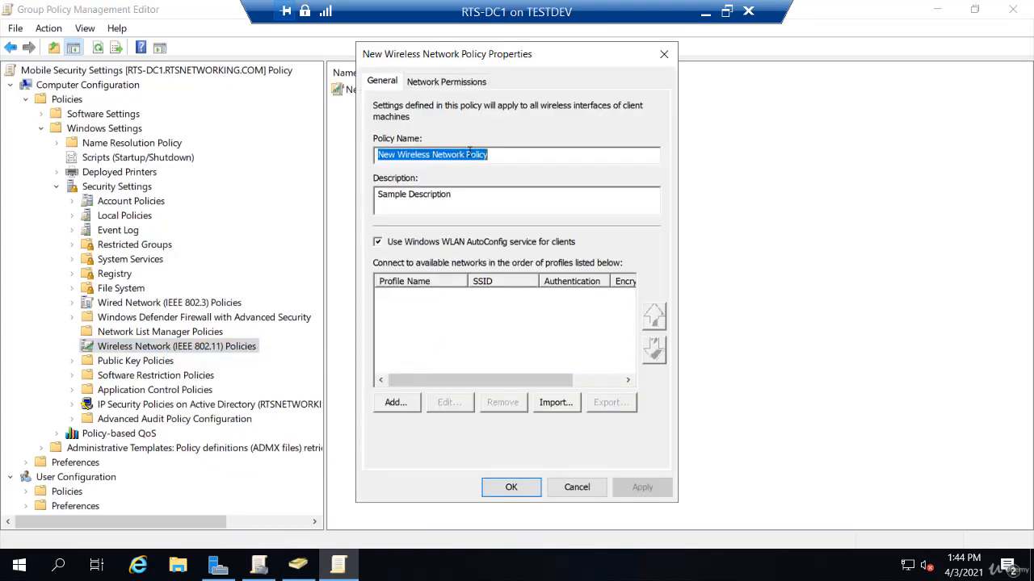
pyautogui.write('RTS')
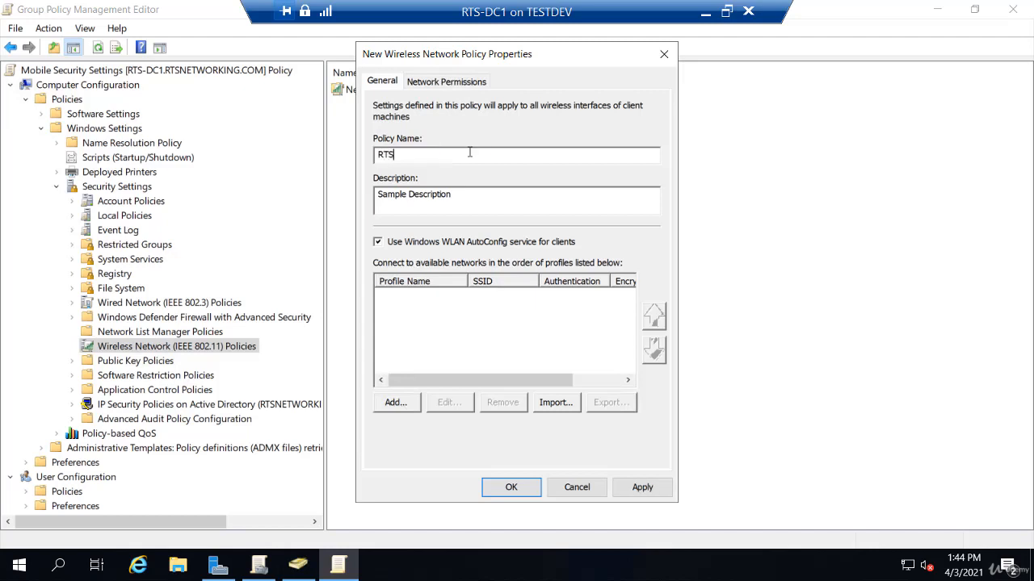
pyautogui.write('-WIFI')
# Step: Add an infrastructure profile with the network name AQUAMAN, set to connect even if the network is not broadcasting
pyautogui.click(399, 403)
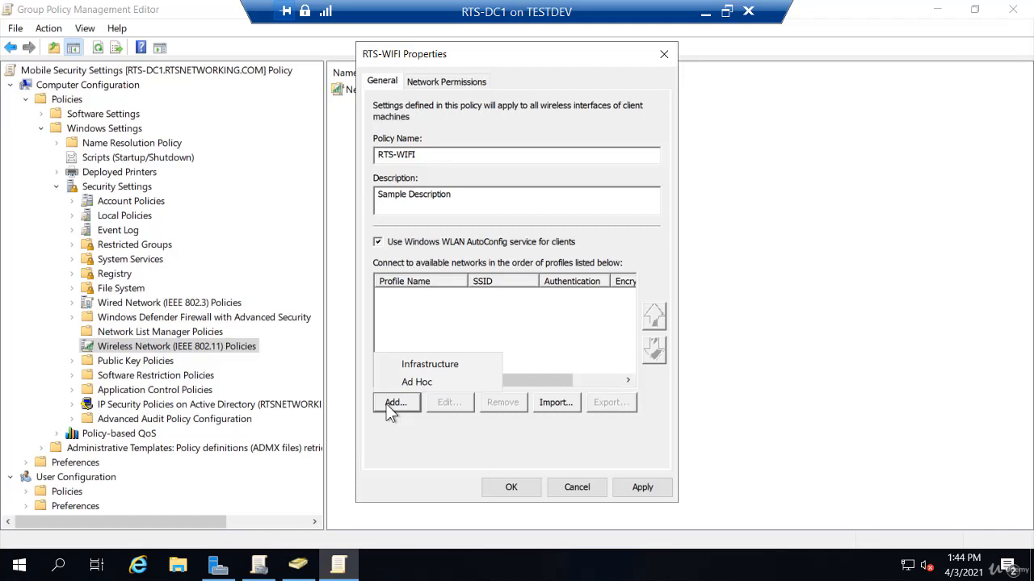
pyautogui.click(421, 361)
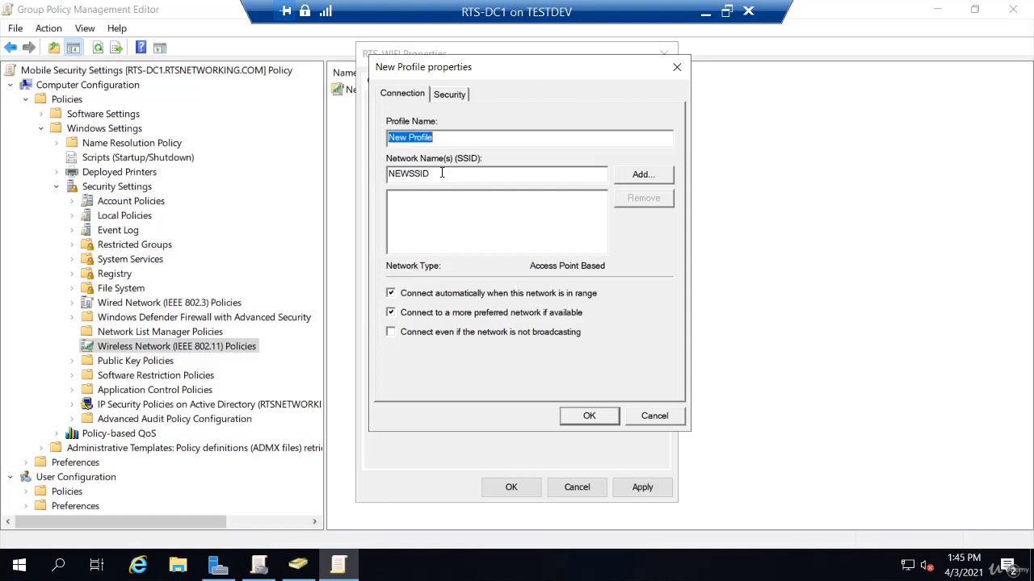
pyautogui.moveTo(441, 173); pyautogui.dragTo(363, 185)
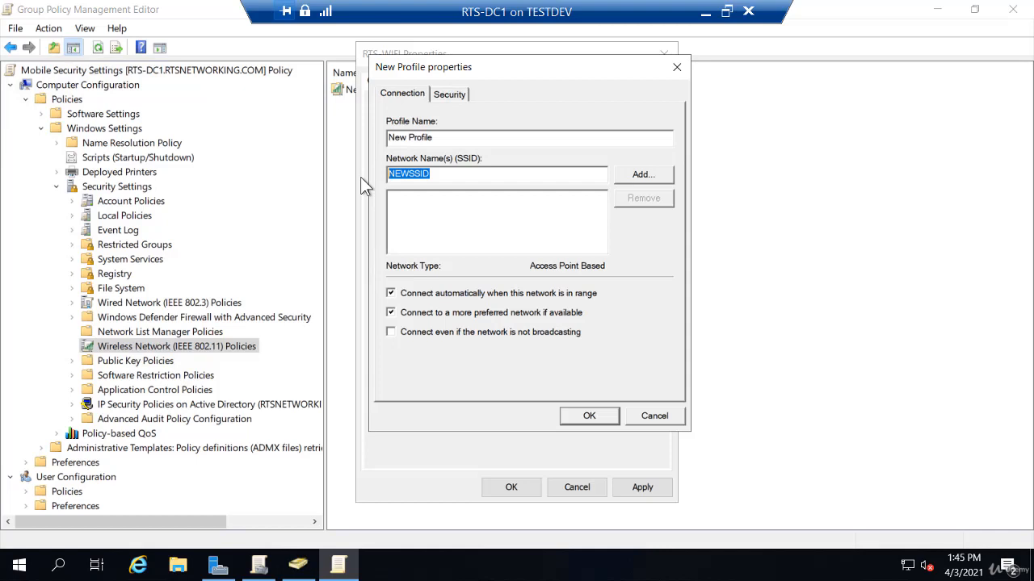
pyautogui.write('C')
pyautogui.press('BackSpace')
pyautogui.write('AQUAMAN')
pyautogui.click(642, 174)
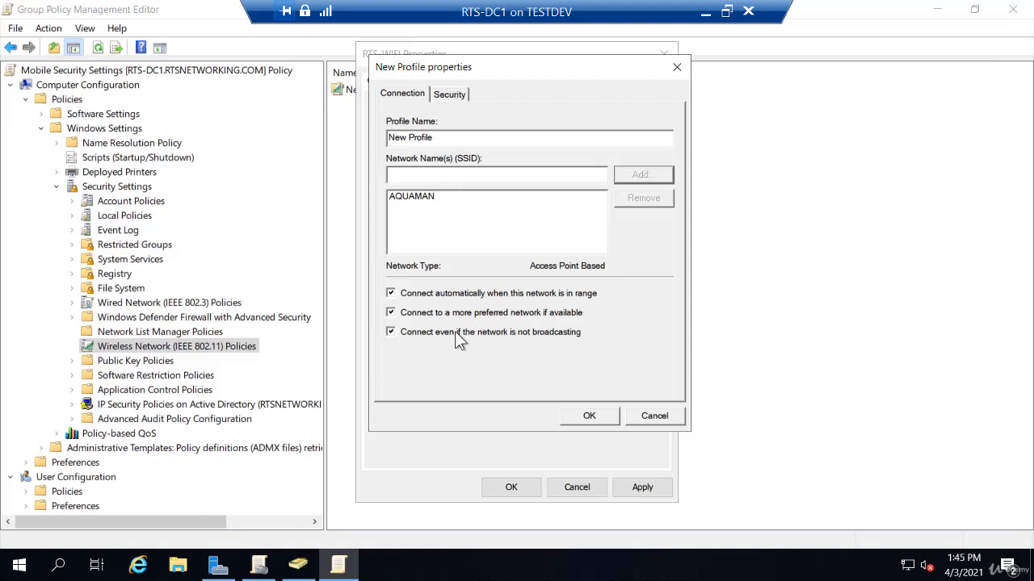
# Step: Review the authentication choices, keep WPA2-Enterprise with AES-CCMP encryption, and save the profile and the RTS-WIFI policy
pyautogui.click(450, 95)
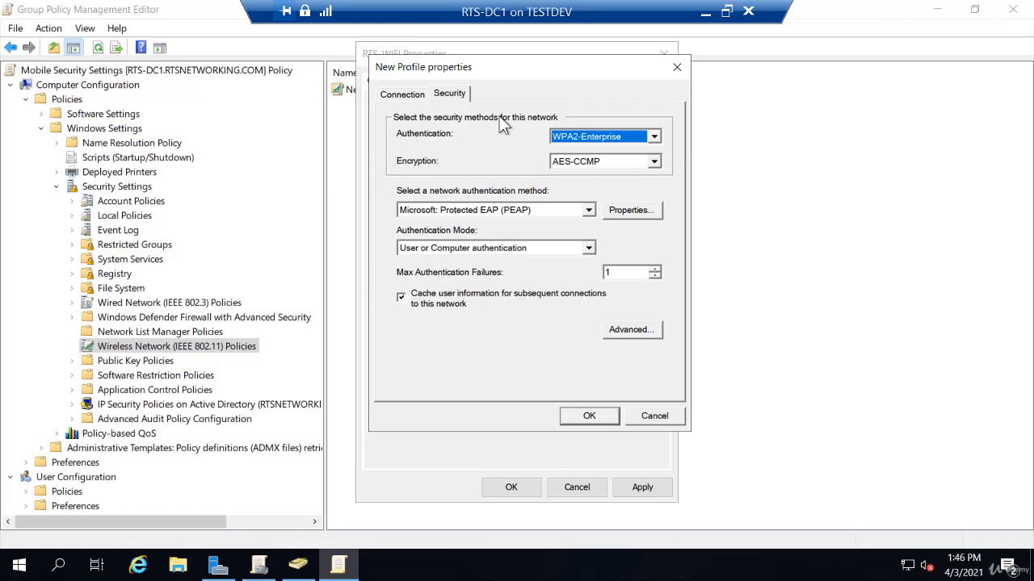
pyautogui.click(654, 137)
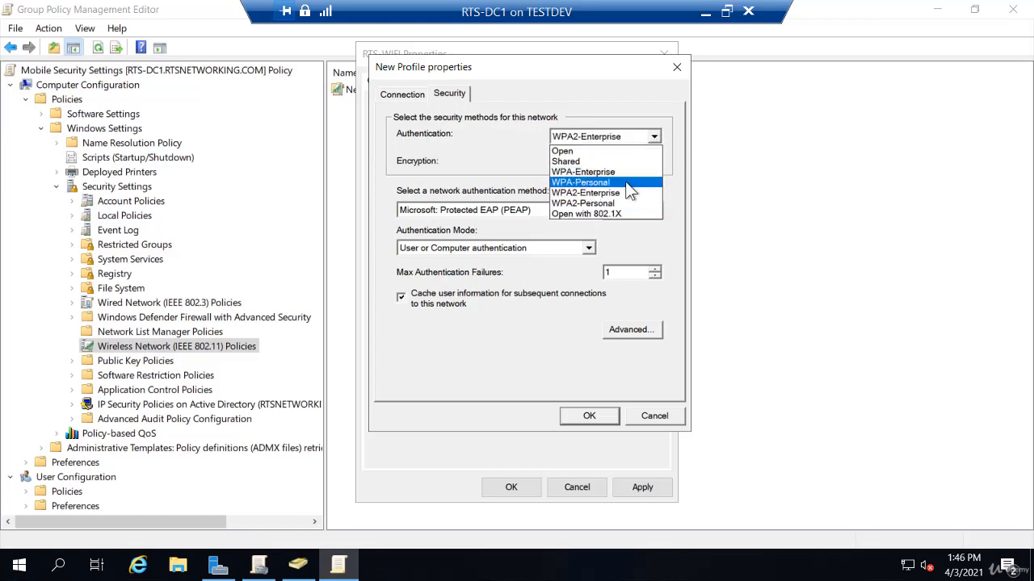
pyautogui.click(546, 159)
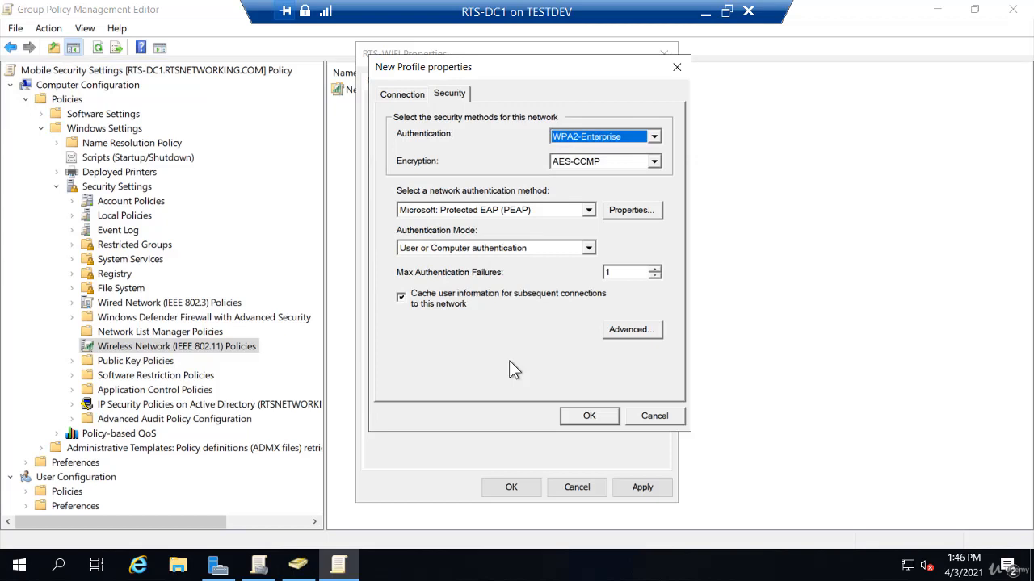
pyautogui.click(590, 417)
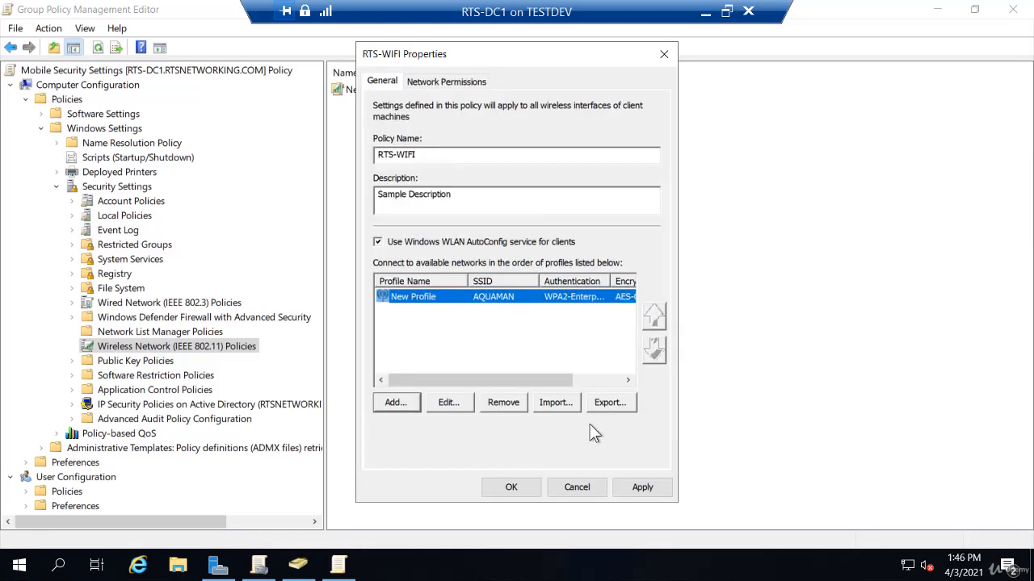
pyautogui.click(512, 492)
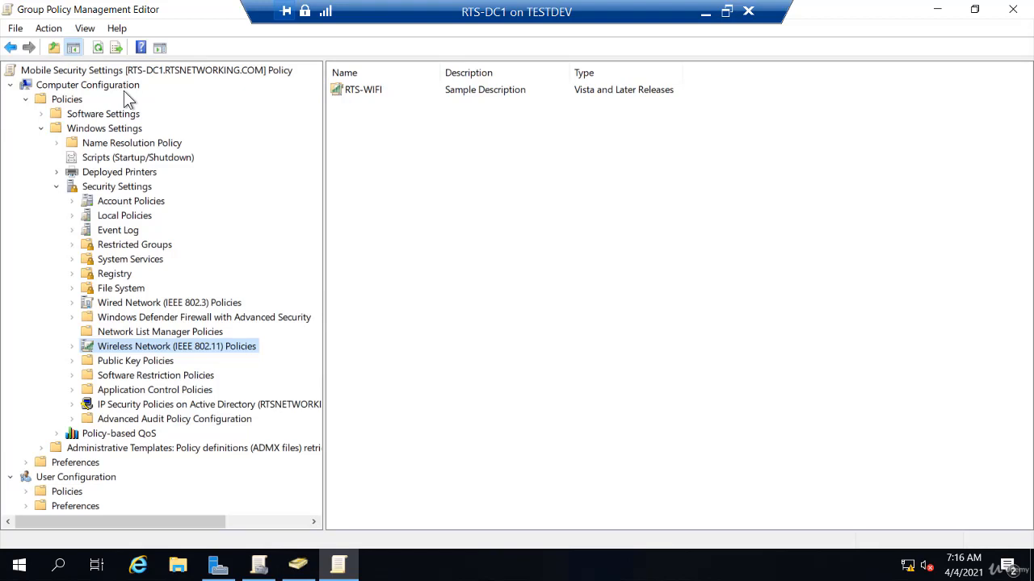
# Step: Collapse Windows Settings and open Operating System Drives under the computer's Administrative Templates, Windows Components, BitLocker Drive Encryption
pyautogui.click(44, 128)
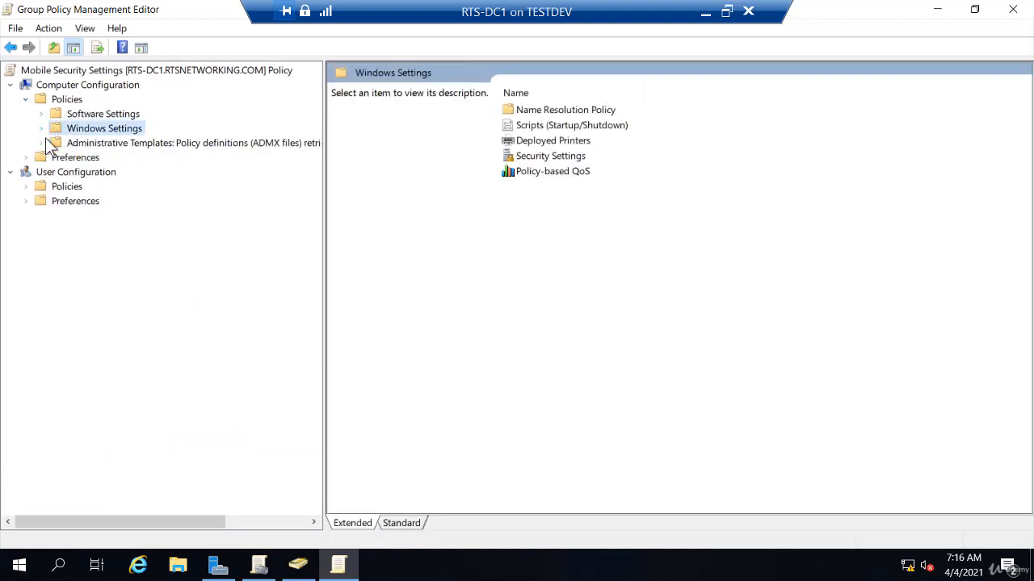
pyautogui.click(41, 143)
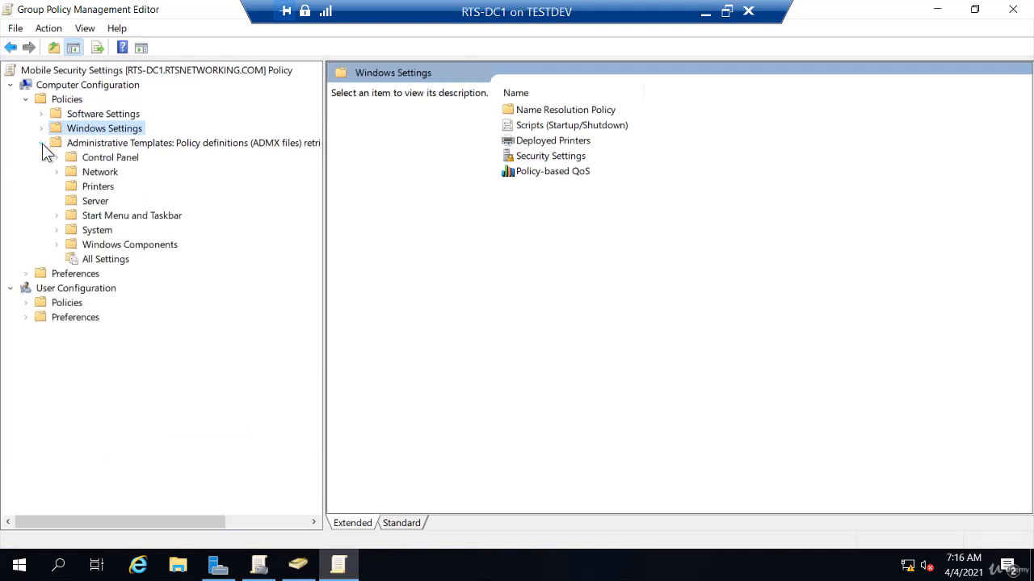
pyautogui.click(59, 244)
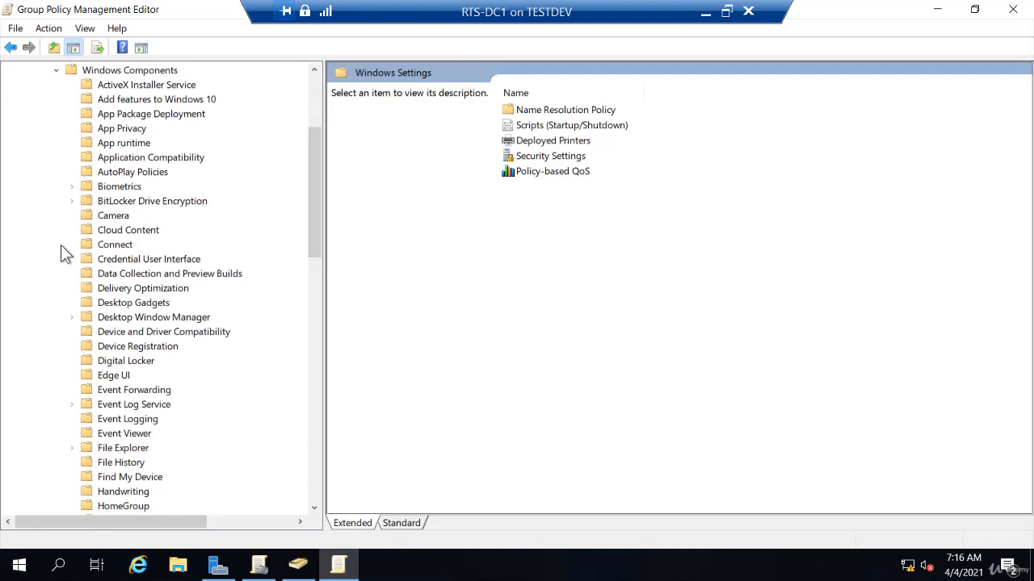
pyautogui.click(122, 202)
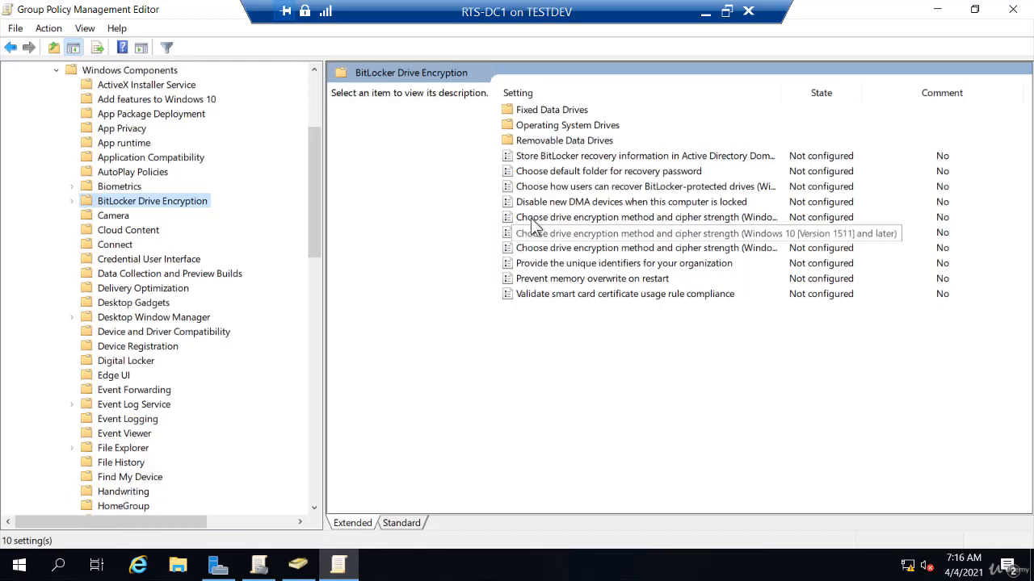
pyautogui.doubleClick(559, 131)
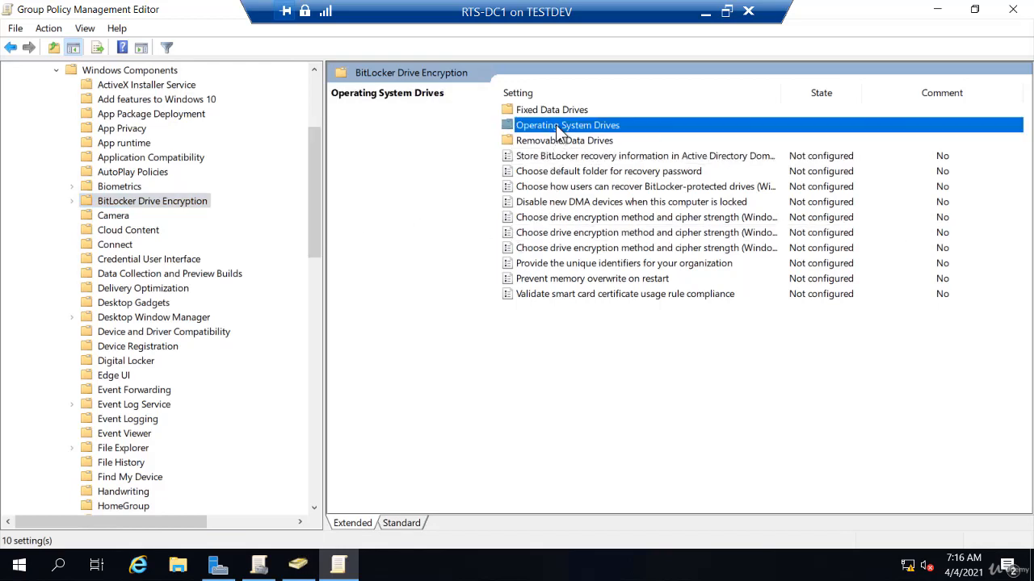